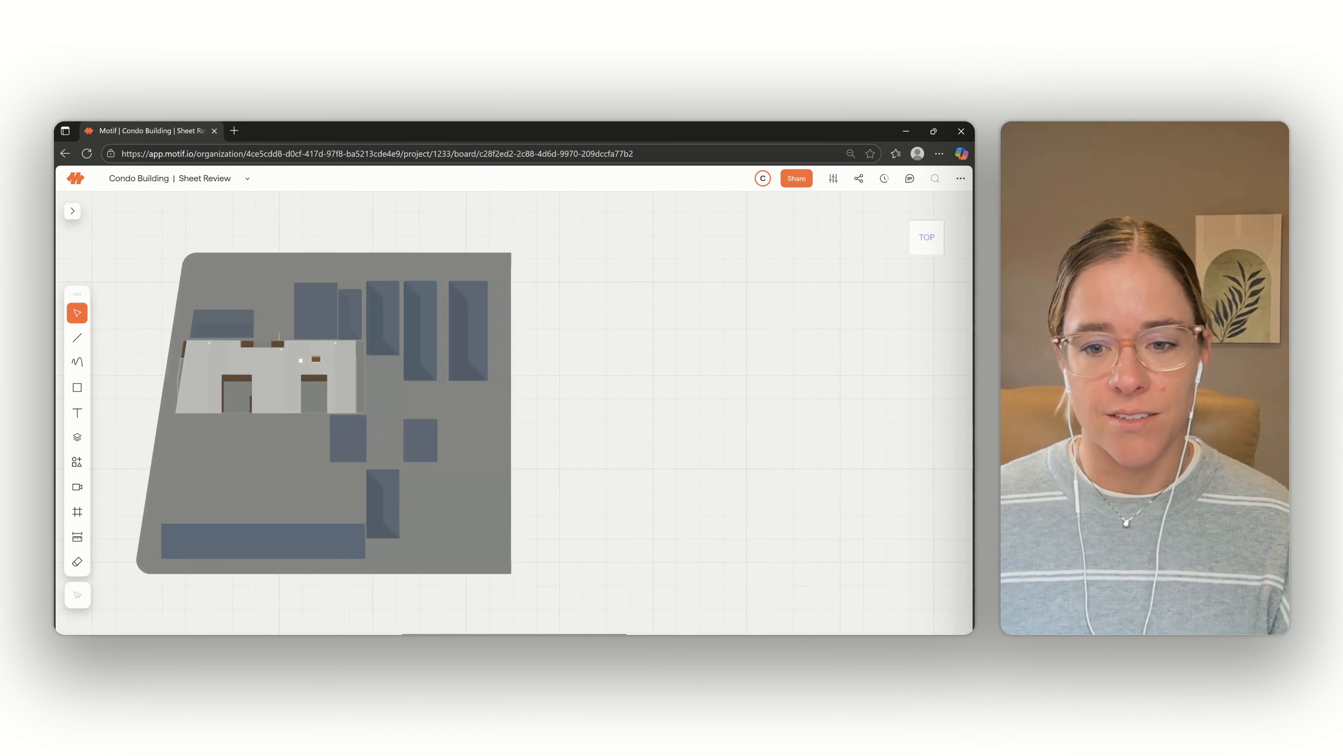
# Switch to Revit and examine the Motif plugin's project, 3D model and sheet set publishing options
pyautogui.moveTo(703, 634)
pyautogui.click(703, 608)
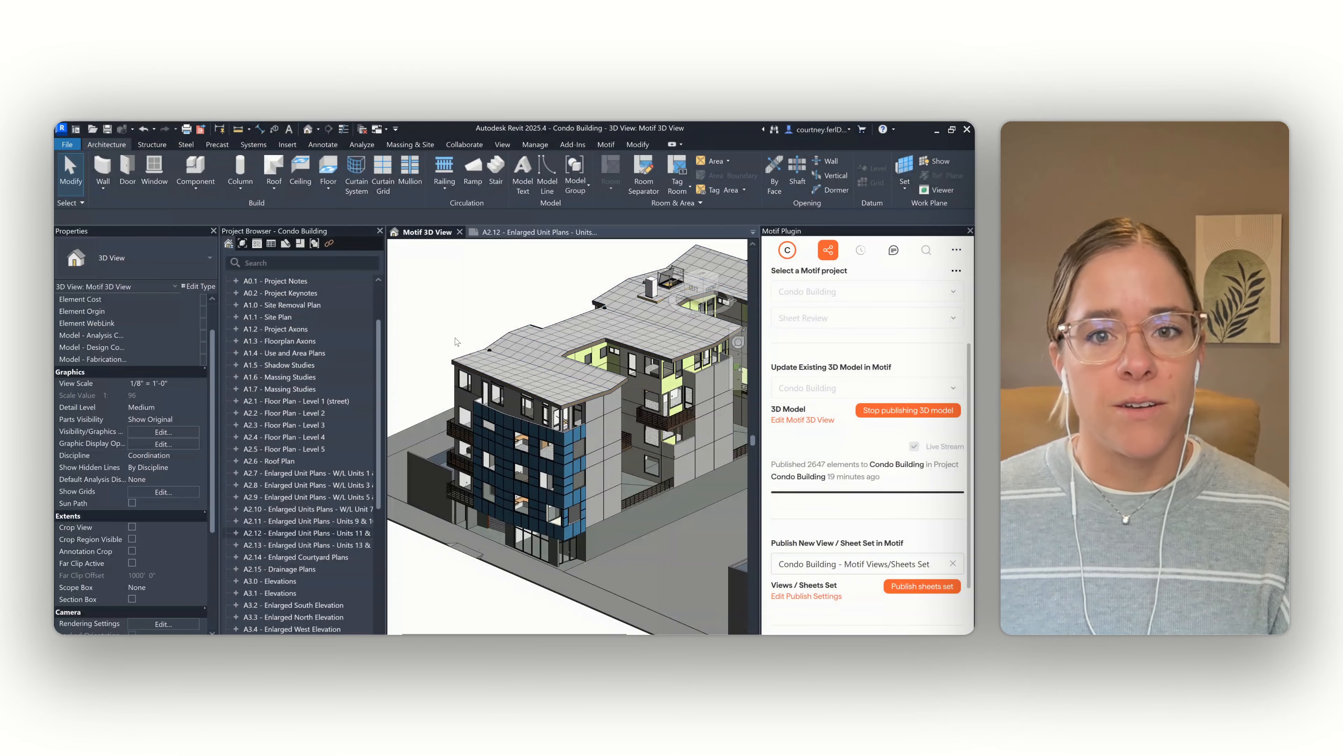
pyautogui.scroll(3, 895, 335)
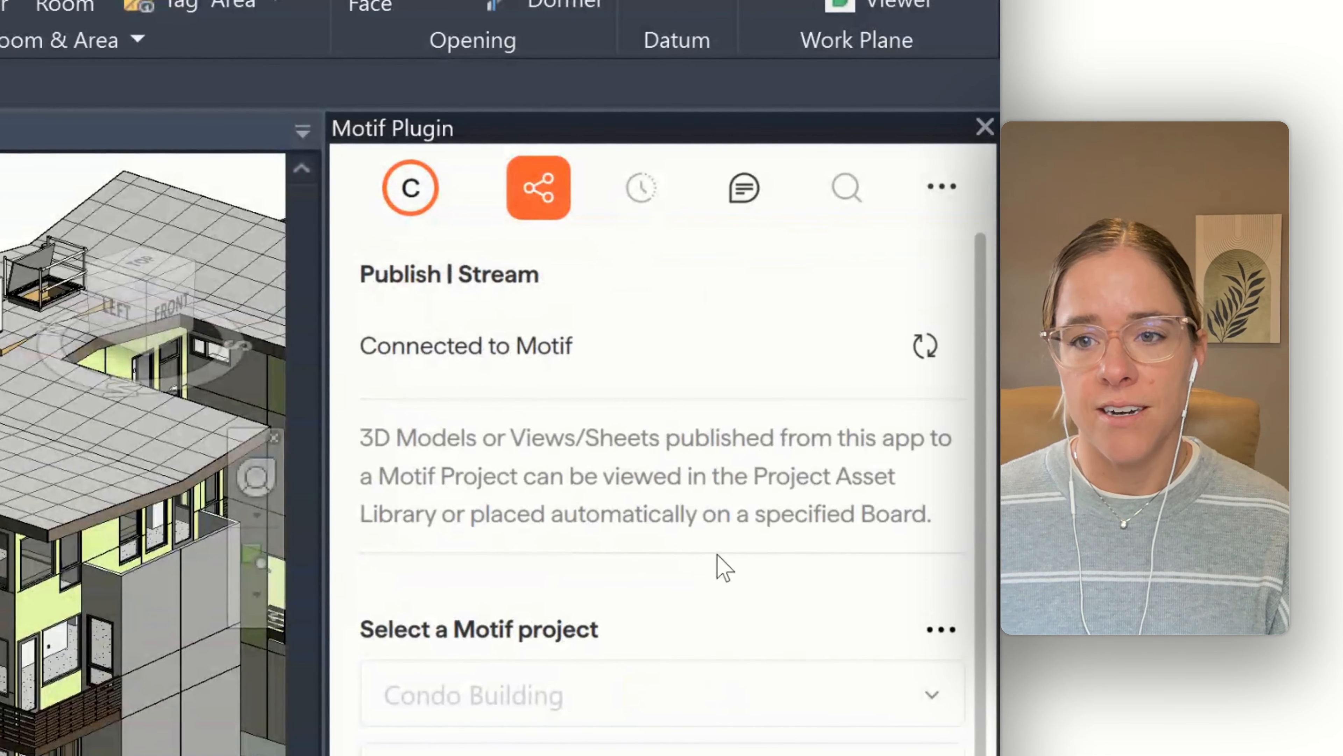
pyautogui.scroll(-3, 524, 532)
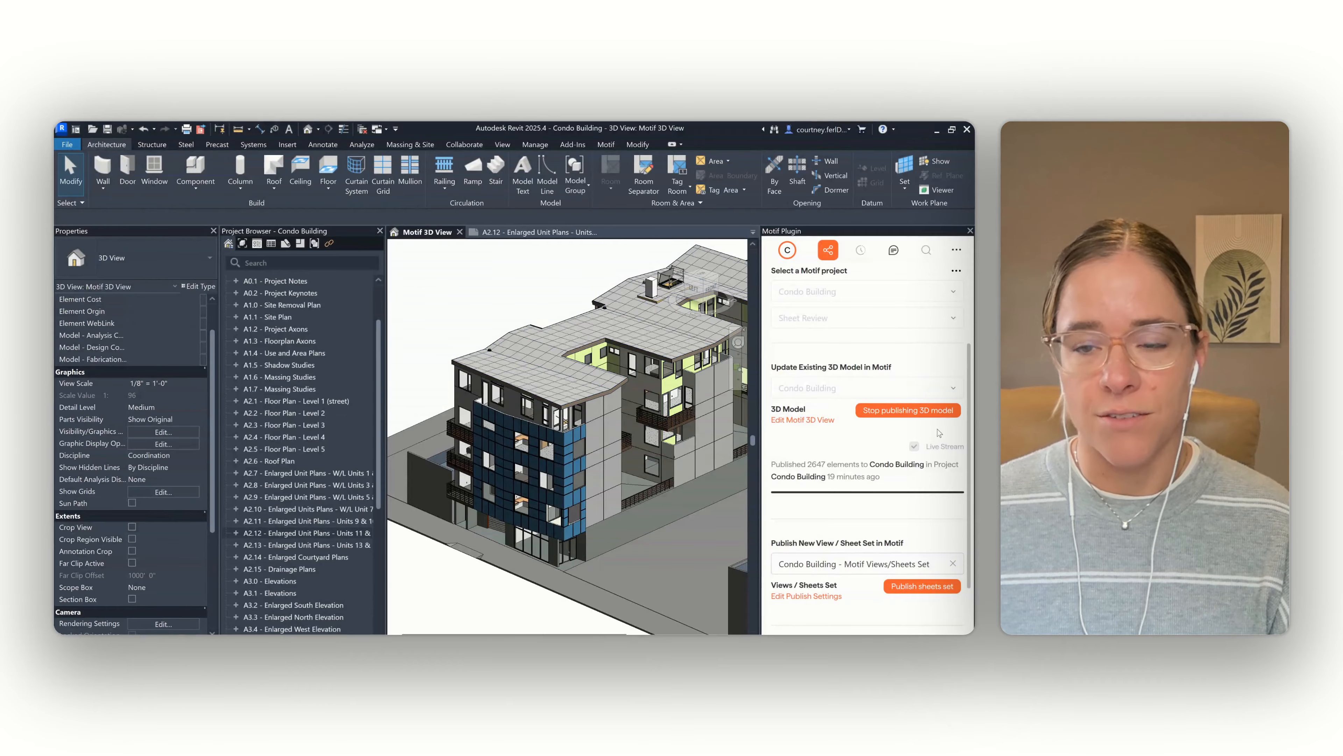
pyautogui.scroll(-2, 939, 433)
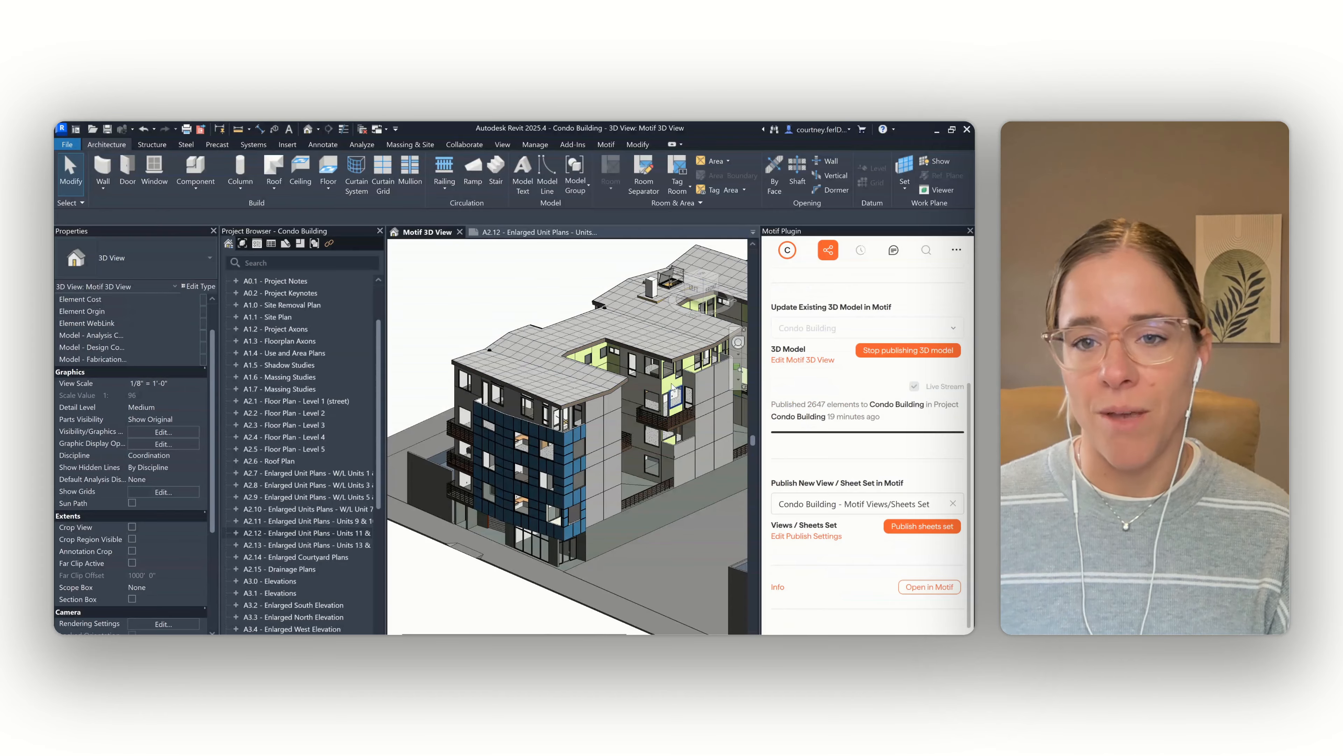
pyautogui.scroll(-1, 911, 423)
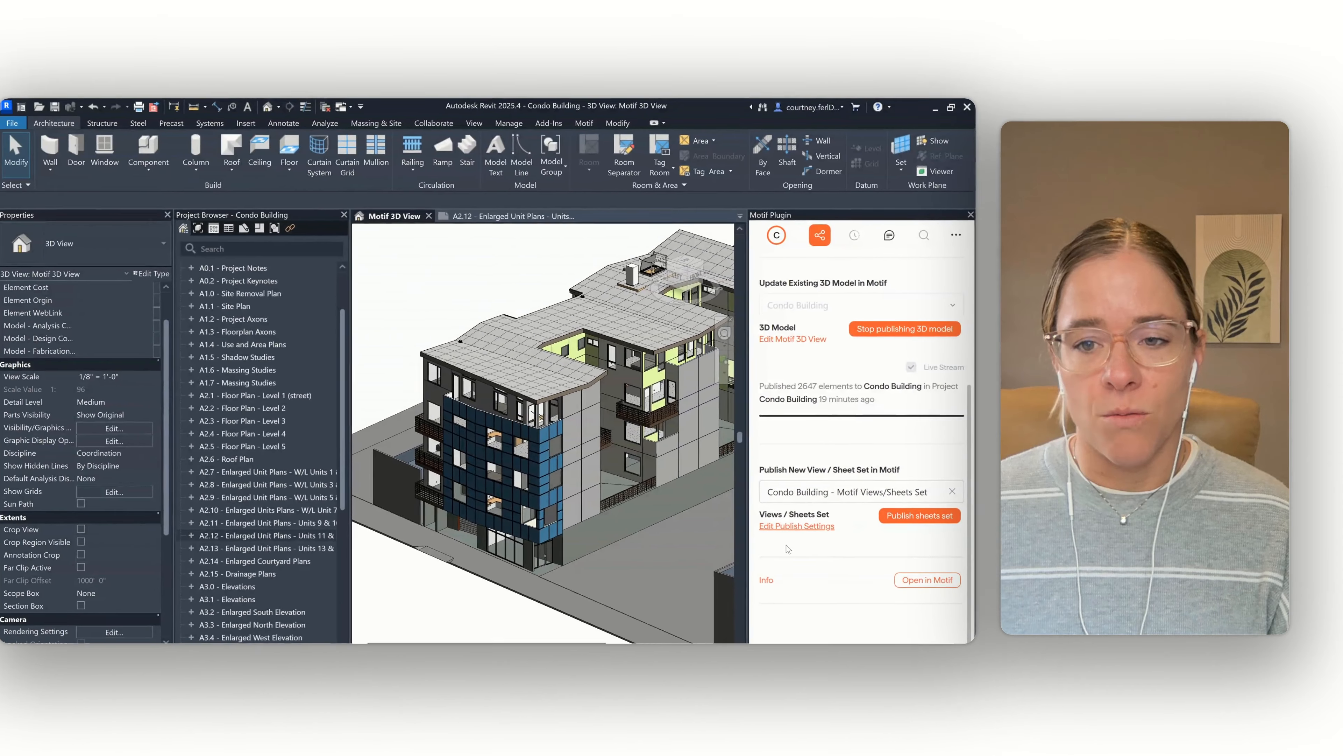
# Check the sheets included in the Motif Views/Sheets Set, save the publish settings and publish the sheet set to Motif
pyautogui.click(797, 526)
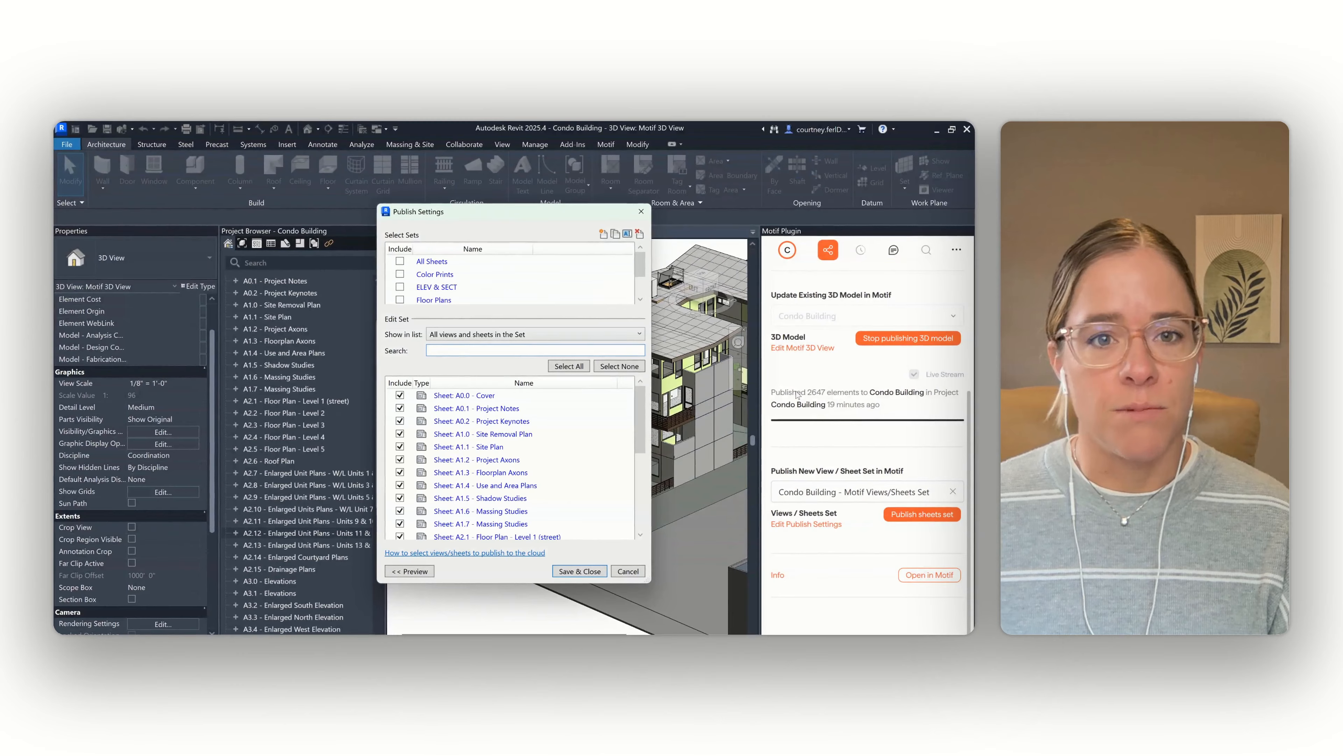
pyautogui.scroll(-2, 455, 276)
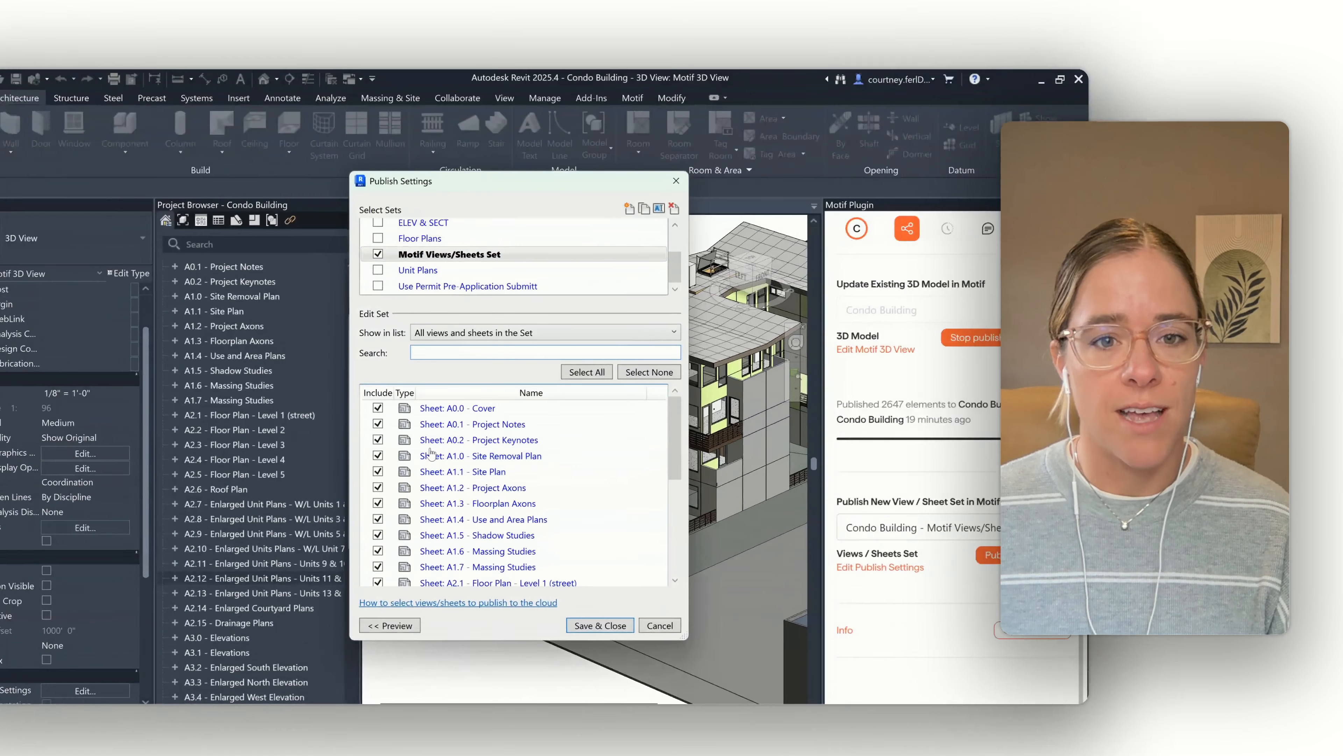
pyautogui.scroll(-5, 431, 452)
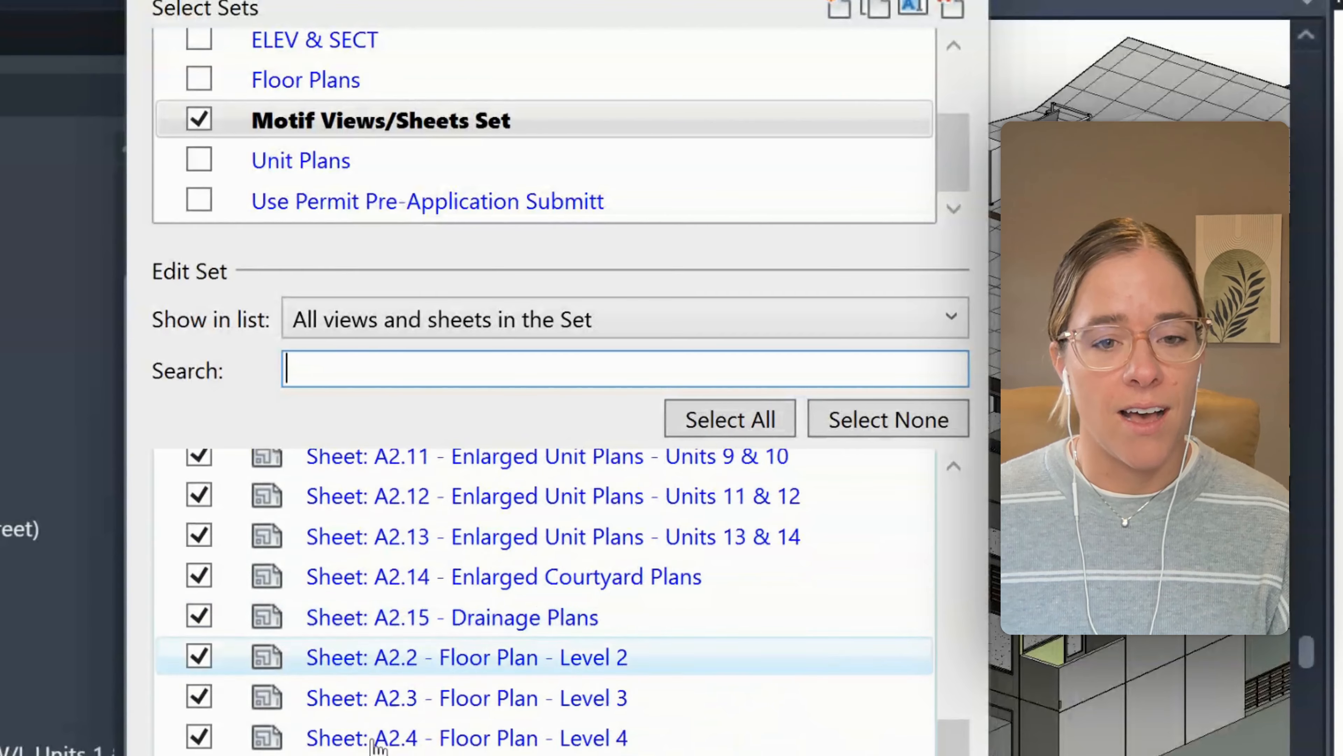
pyautogui.scroll(5, 318, 582)
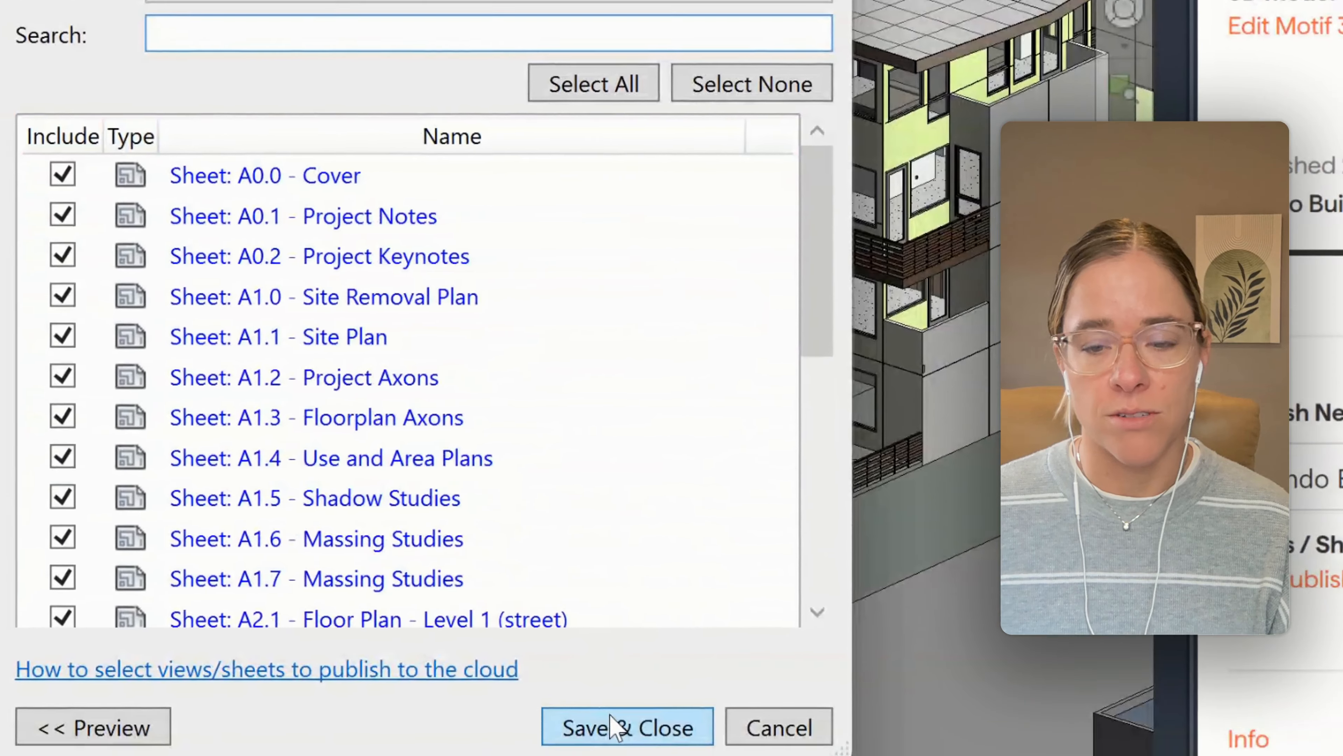
pyautogui.click(617, 729)
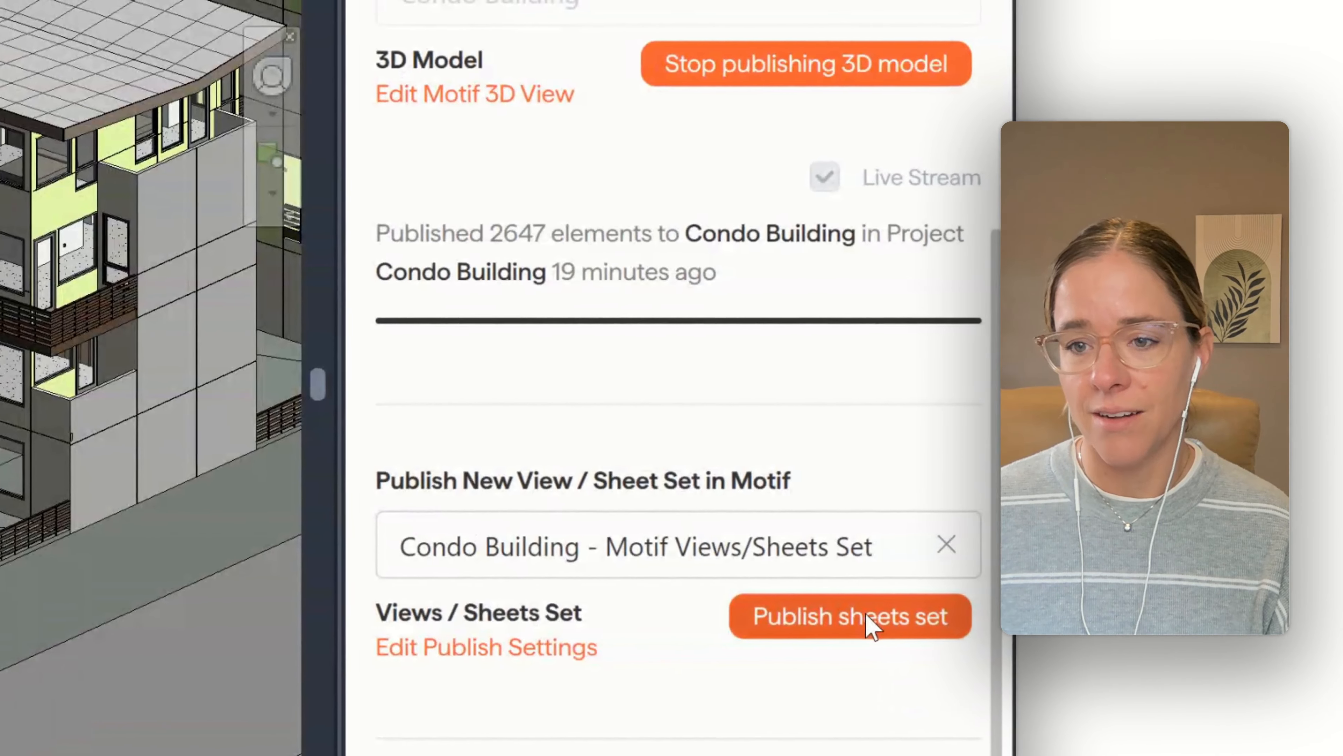
pyautogui.click(868, 624)
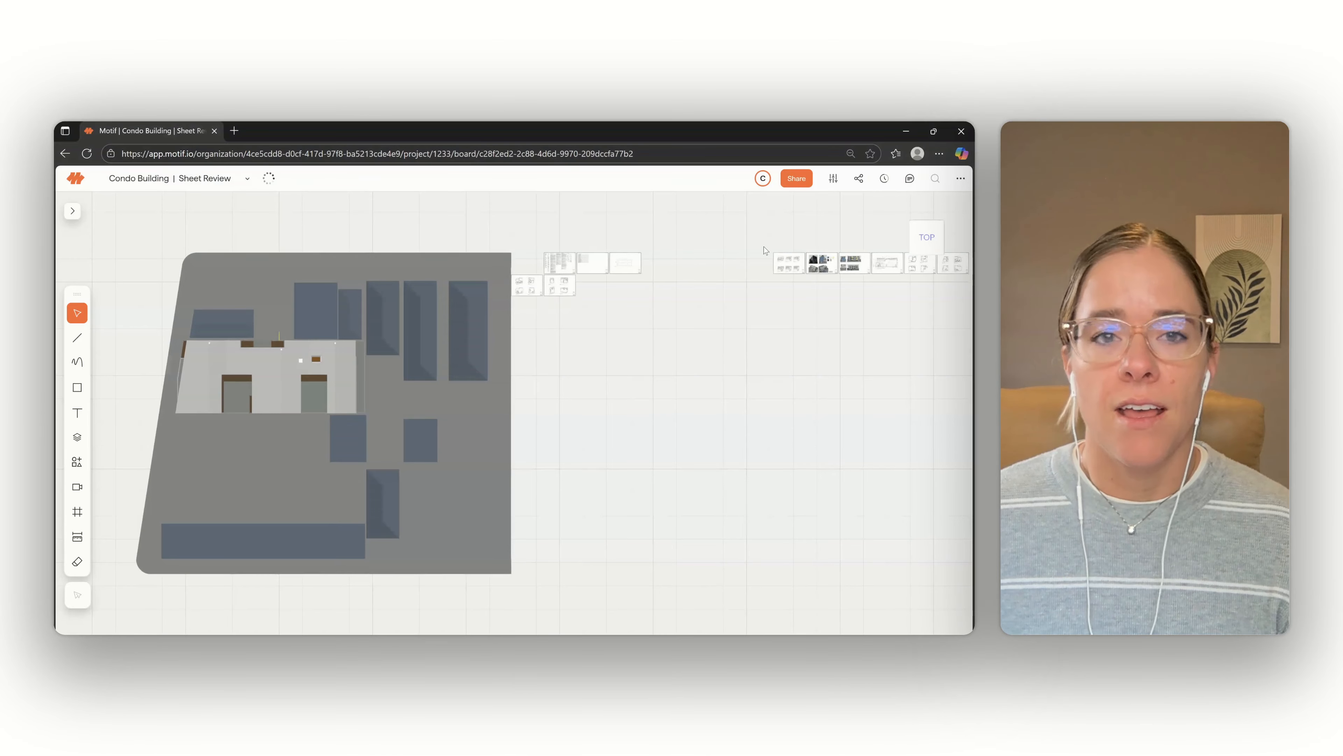
# On the Motif Sheet Review board, expand the Condo Building model in the scene tree and hide it
pyautogui.click(74, 211)
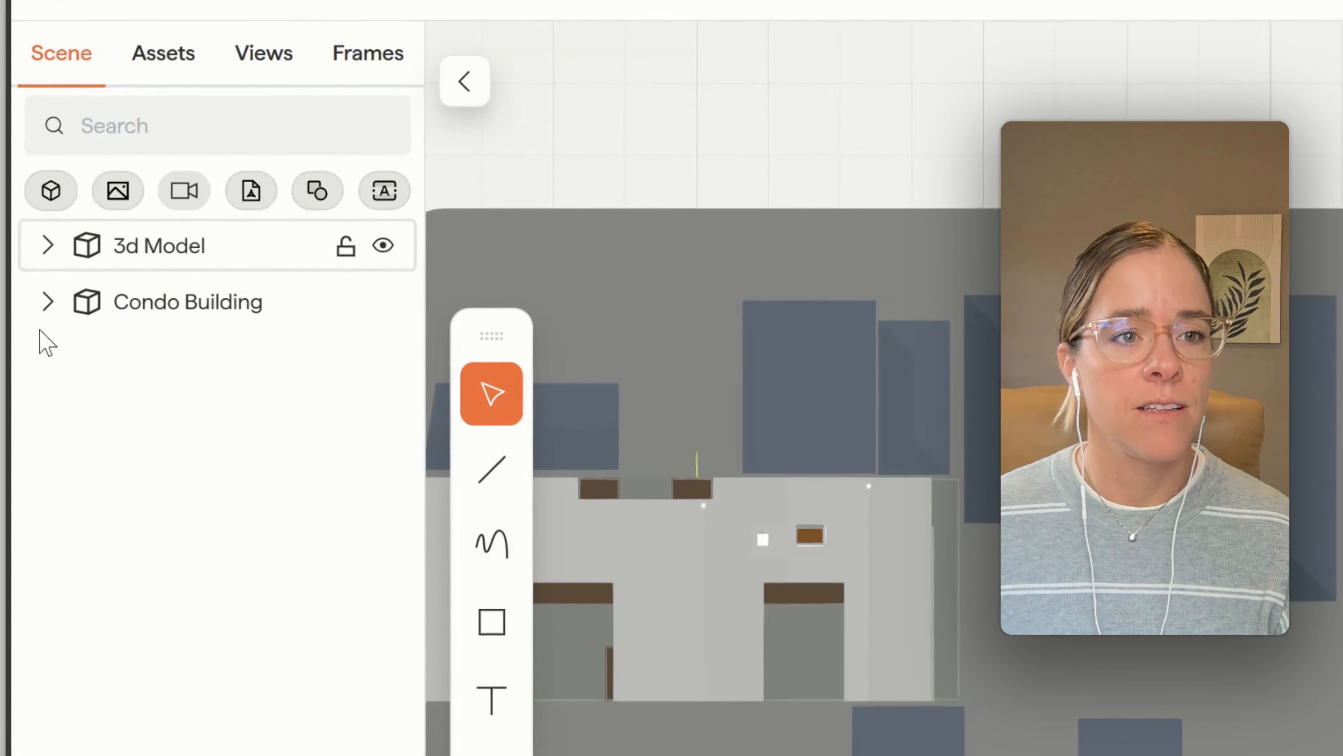
pyautogui.click(57, 293)
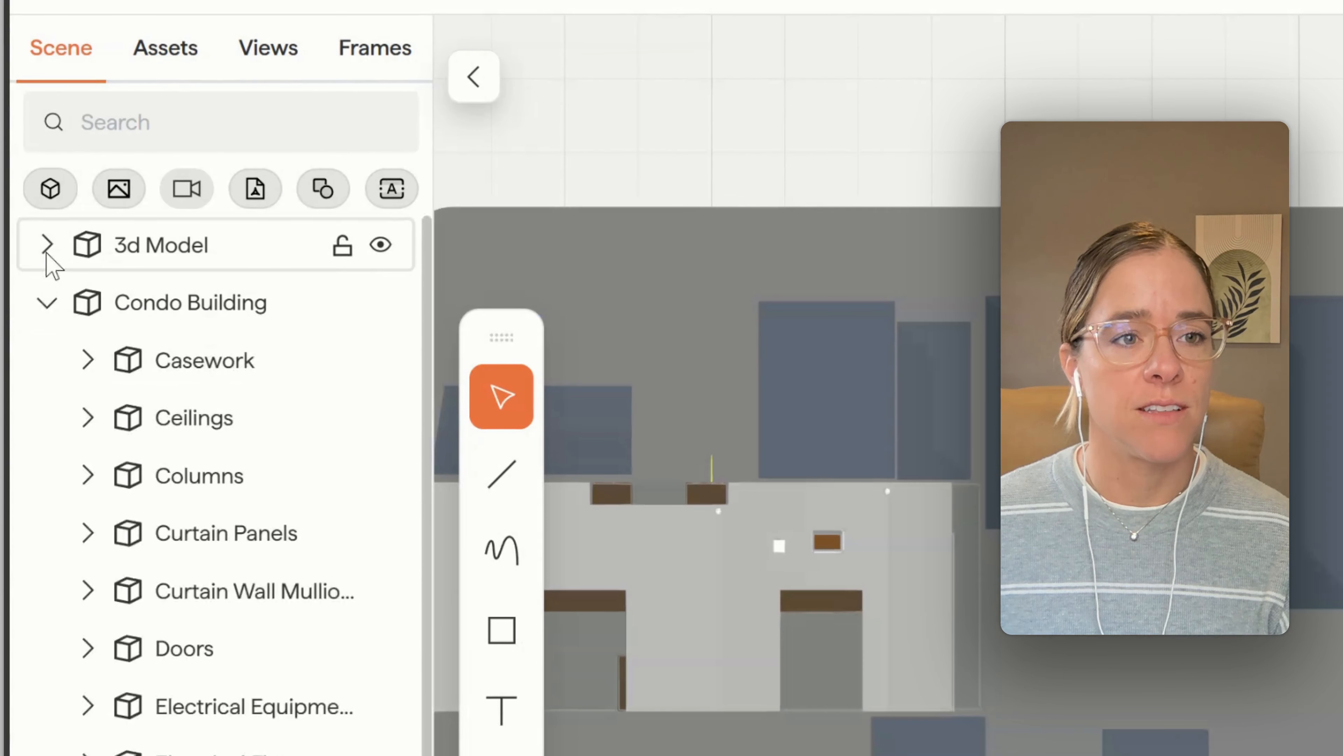
pyautogui.click(46, 245)
pyautogui.click(46, 245)
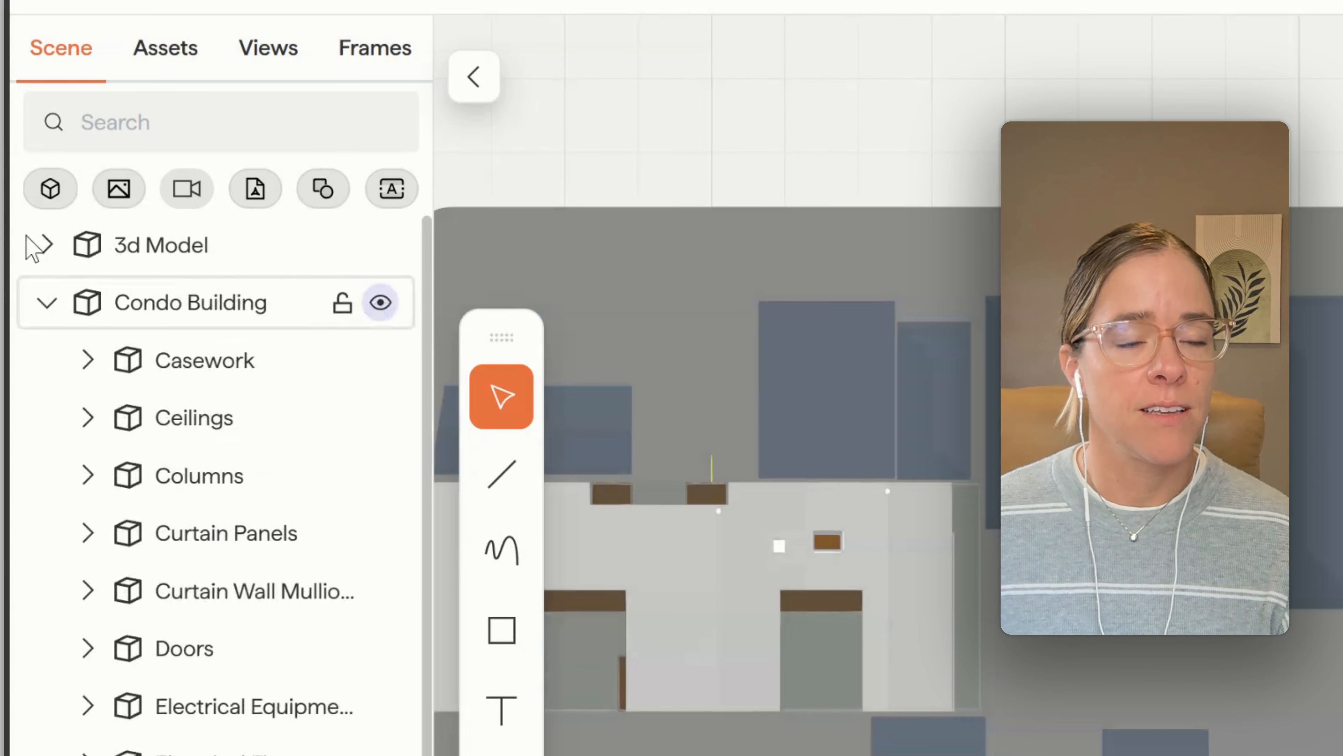
pyautogui.click(382, 304)
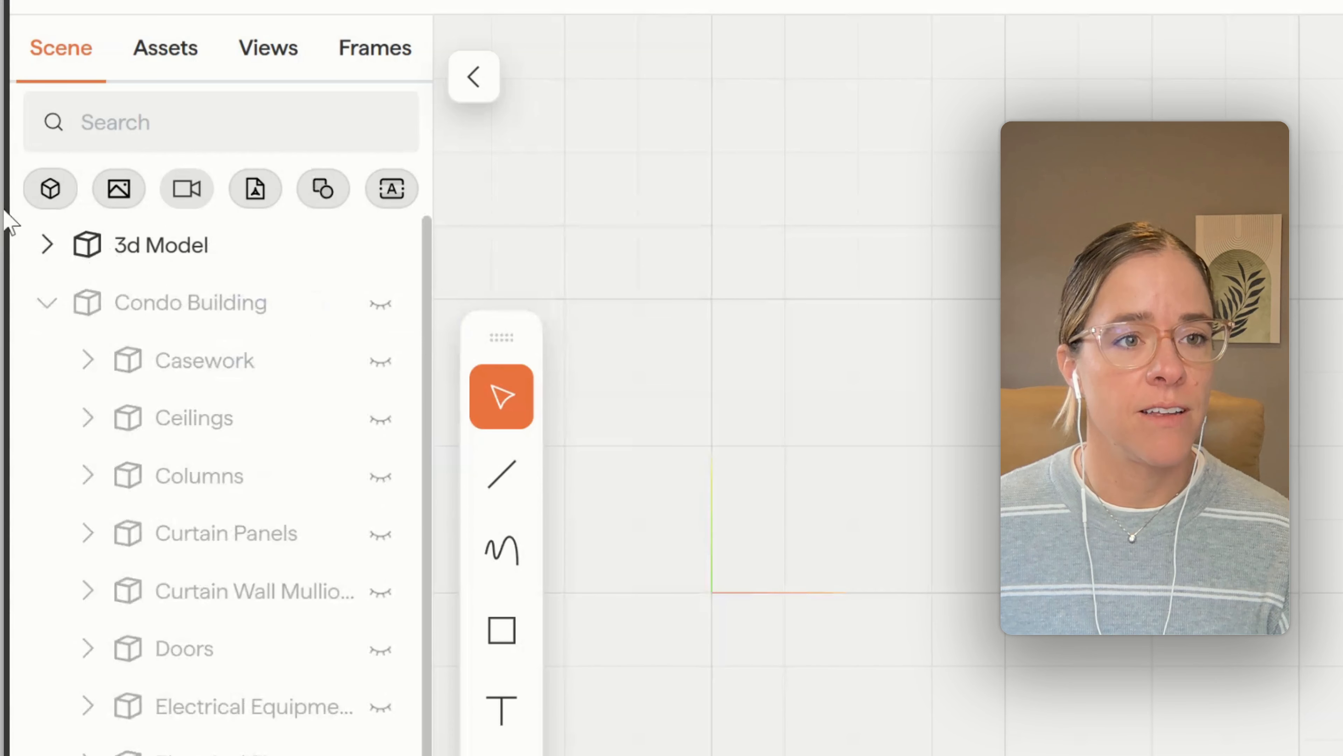
# Expand the 3d Model group and bring sheet A2.12 into view at the Residential Unit 12 upper level plan
pyautogui.click(41, 245)
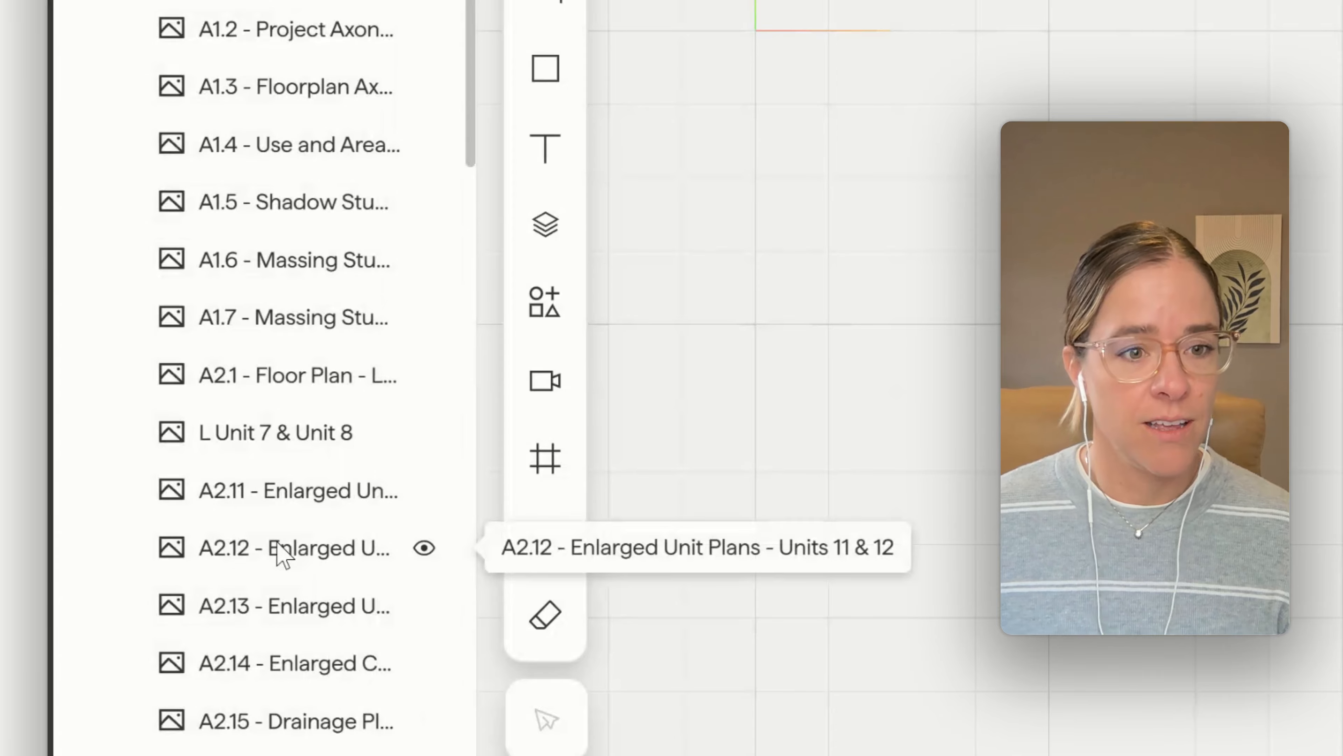
pyautogui.rightClick(278, 546)
pyautogui.click(349, 598)
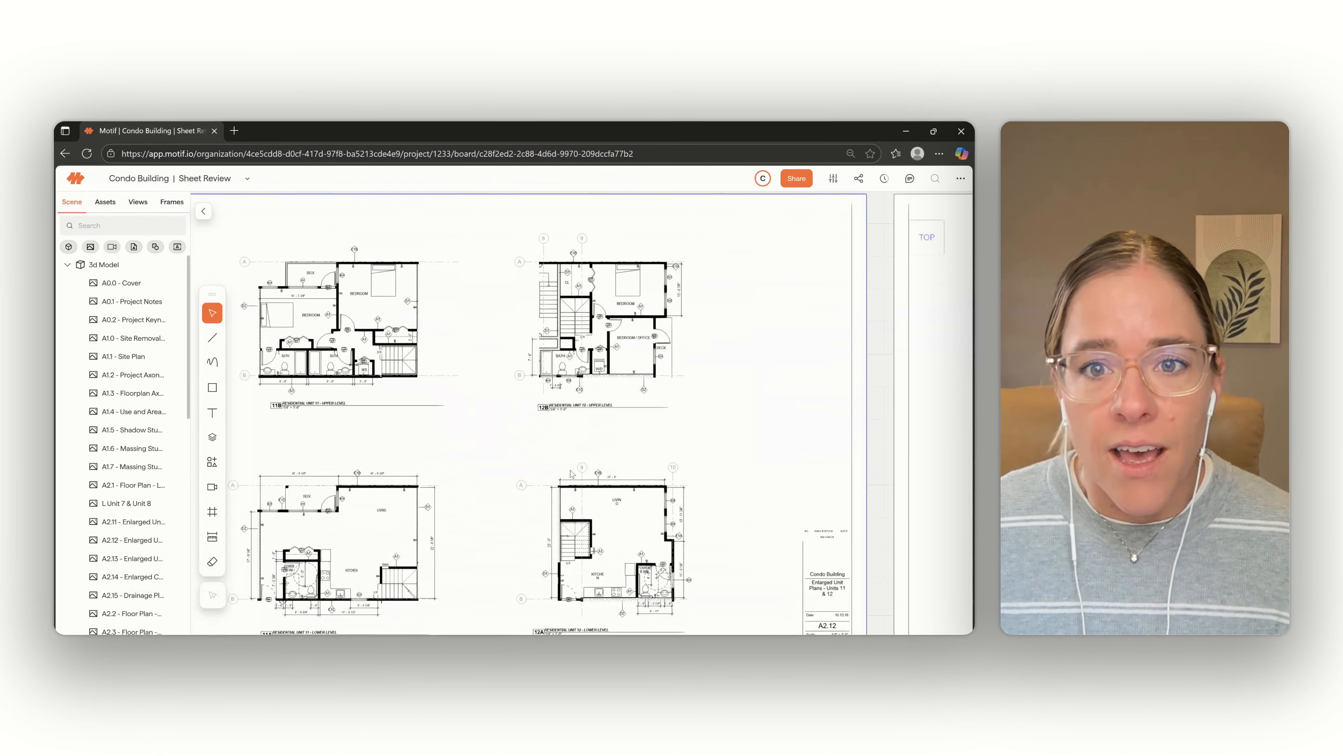
pyautogui.scroll(5, 614, 312)
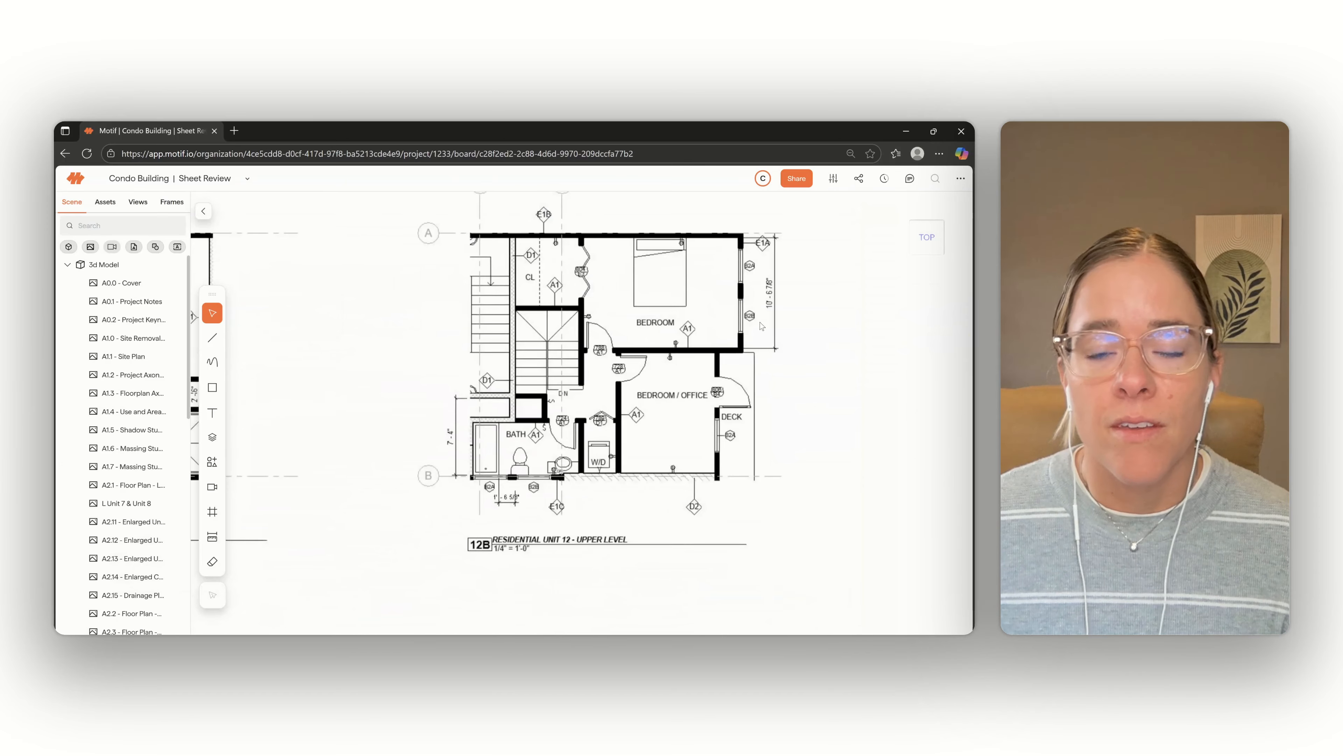
pyautogui.scroll(2, 761, 326)
pyautogui.scroll(-2, 603, 455)
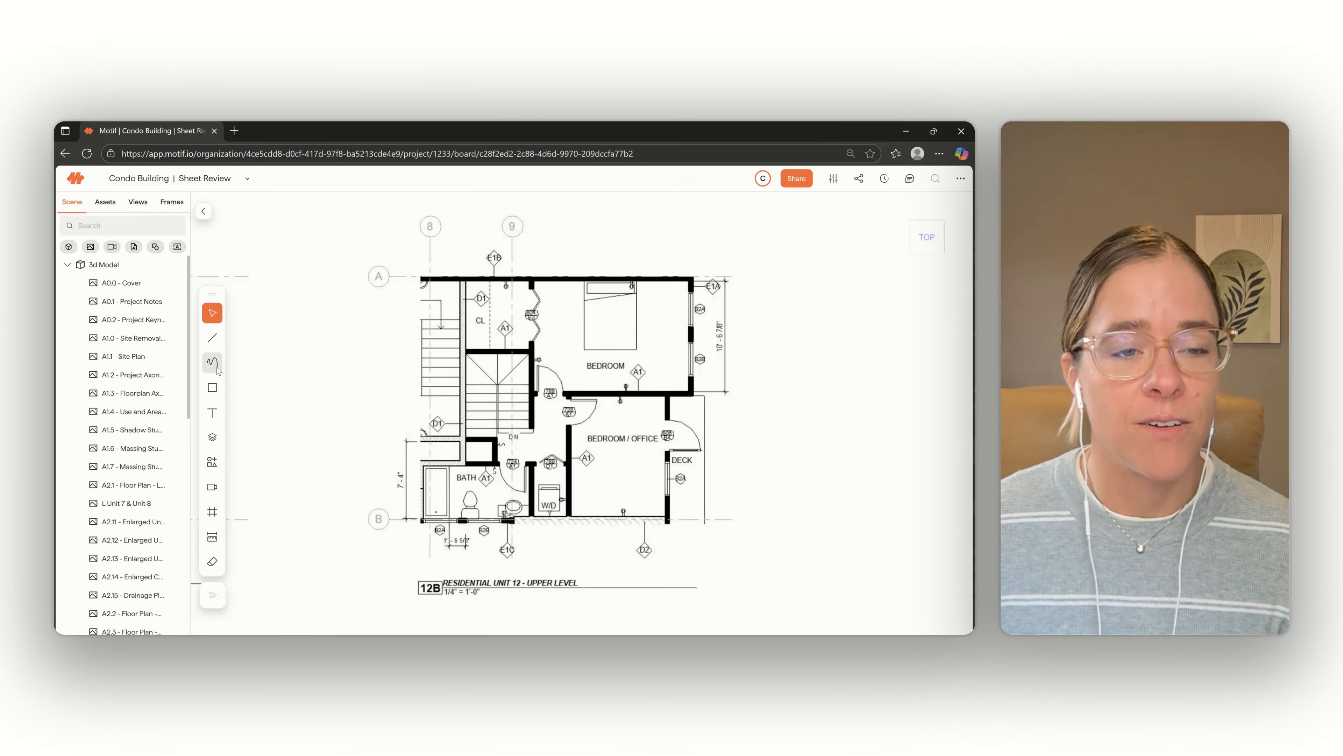
# Mark up an L-shaped closet outline with lines in the Bedroom / Office, starting from its upper wall near the deck side
pyautogui.click(213, 340)
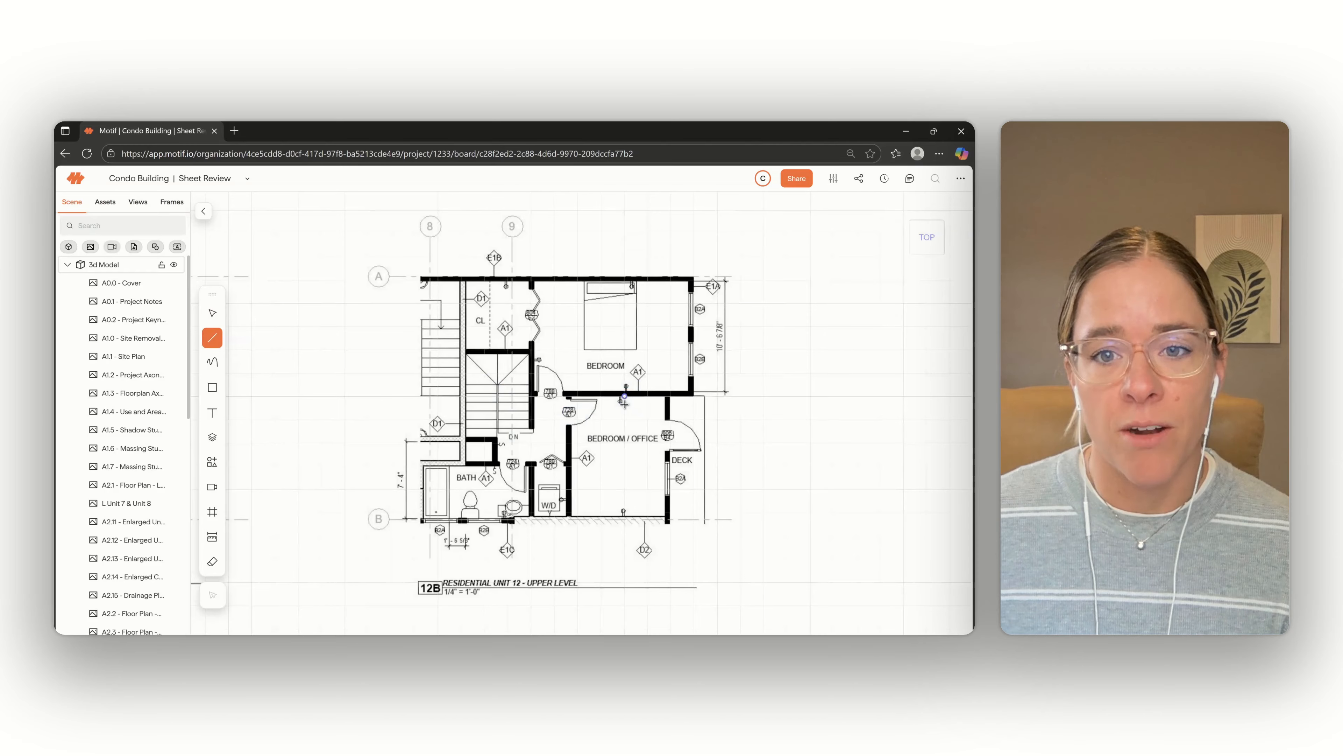
pyautogui.moveTo(633, 414); pyautogui.dragTo(638, 416)
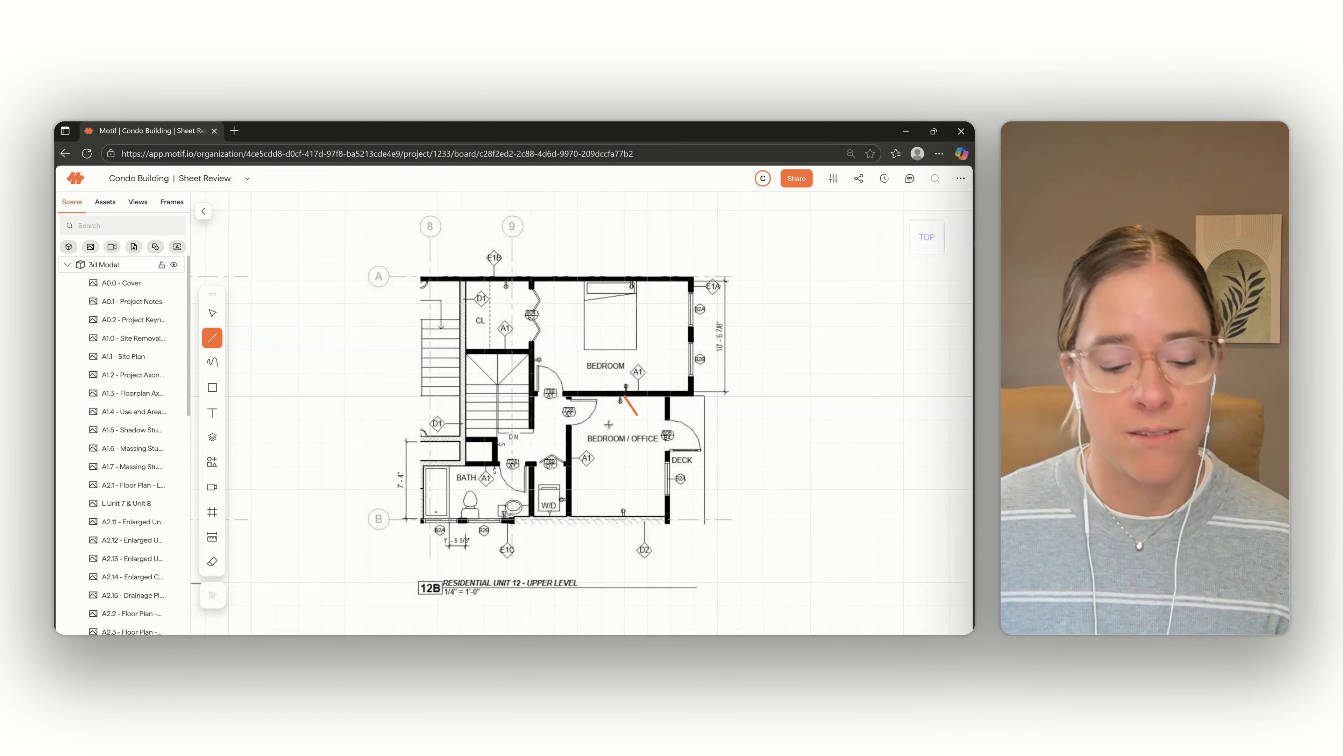
pyautogui.hotkey('ctrl', 'z')
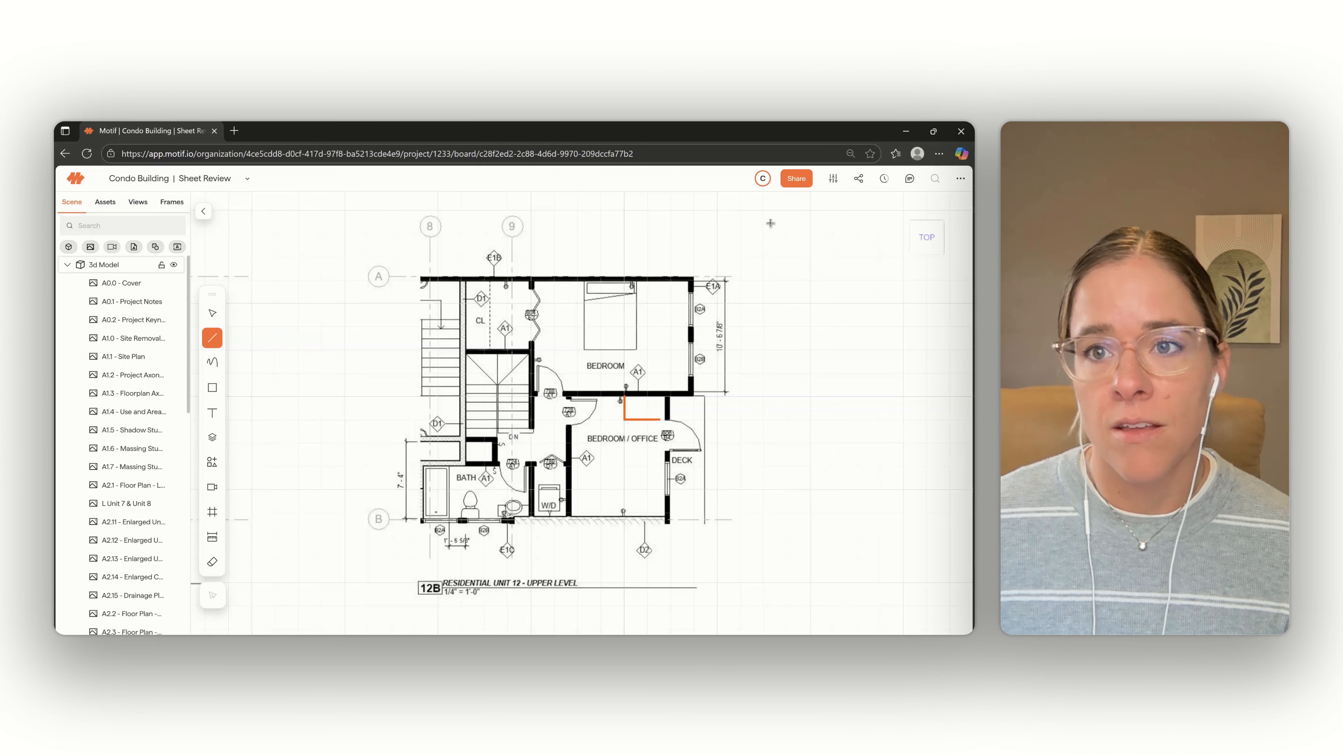
# Post a comment beside the closet markup reading "This bedroom alternative needs a closet, 4' long"
pyautogui.click(909, 180)
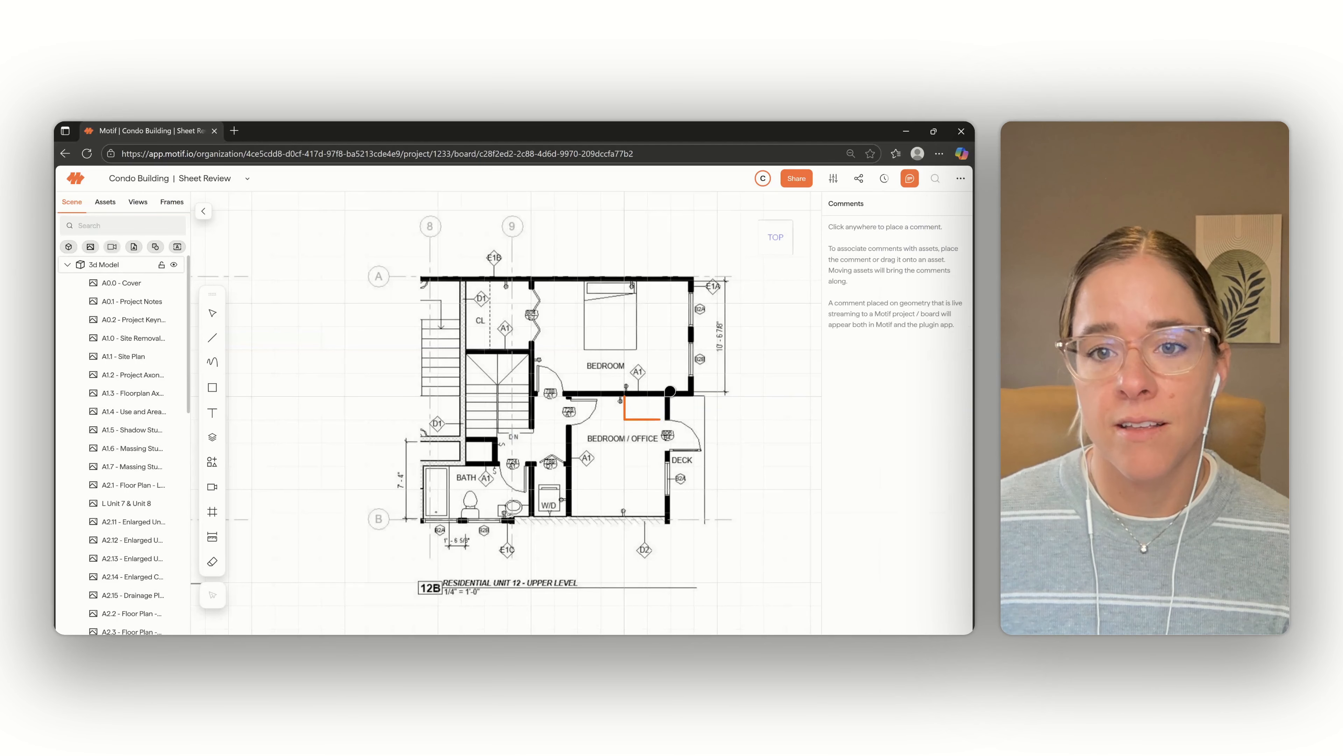
pyautogui.click(659, 398)
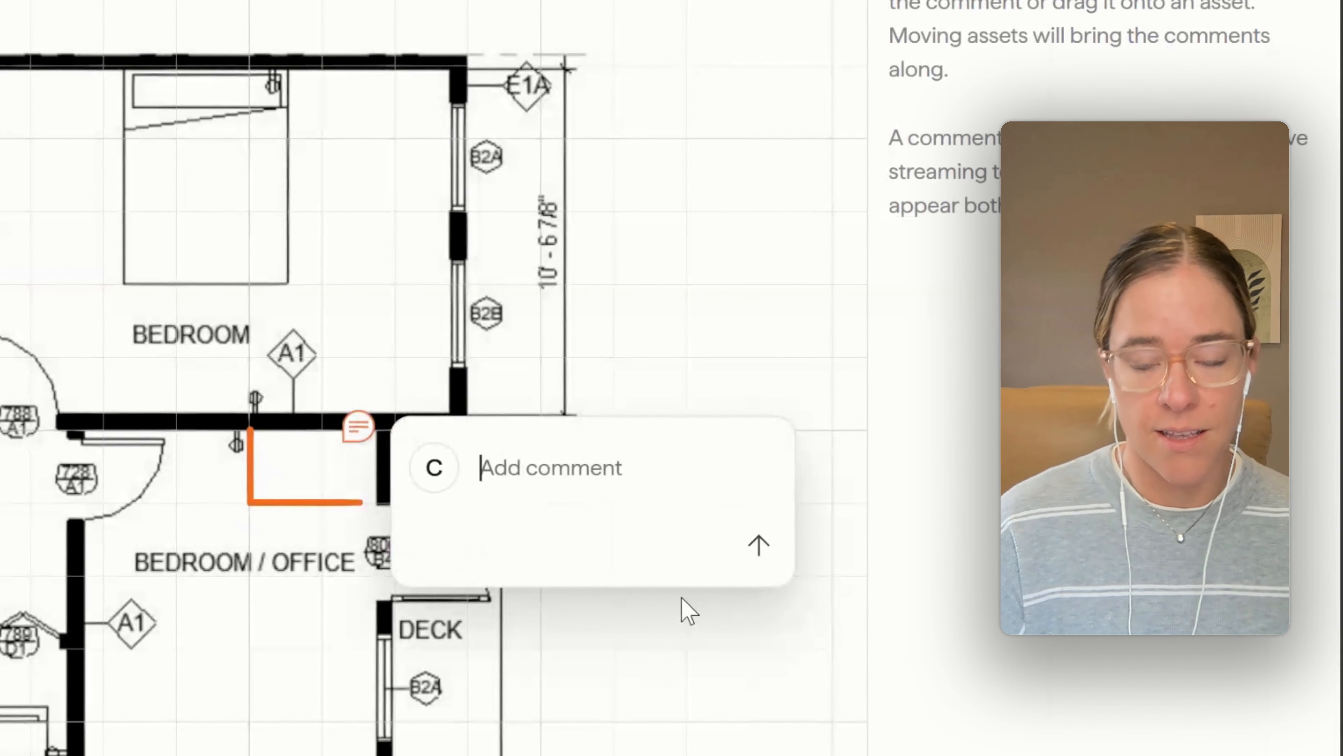
pyautogui.write('This')
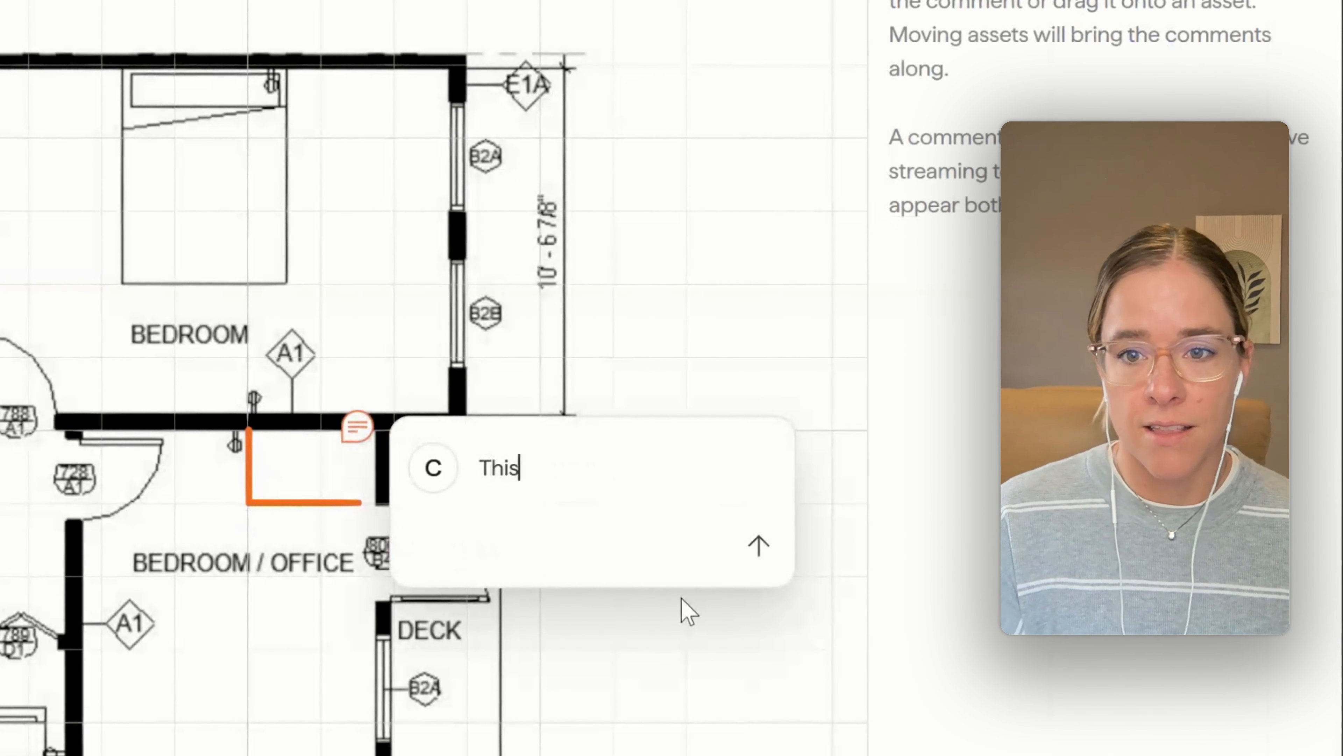
pyautogui.write(' bedroom ')
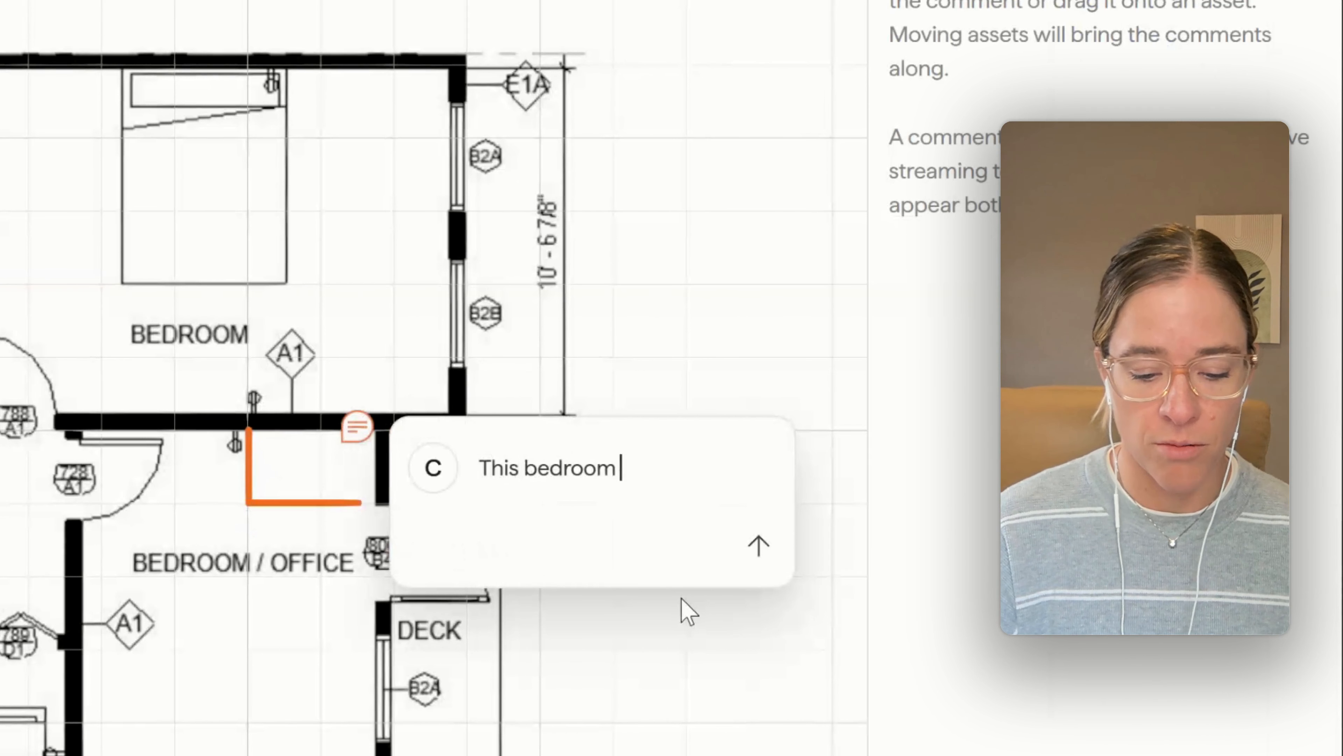
pyautogui.write('alternative need s')
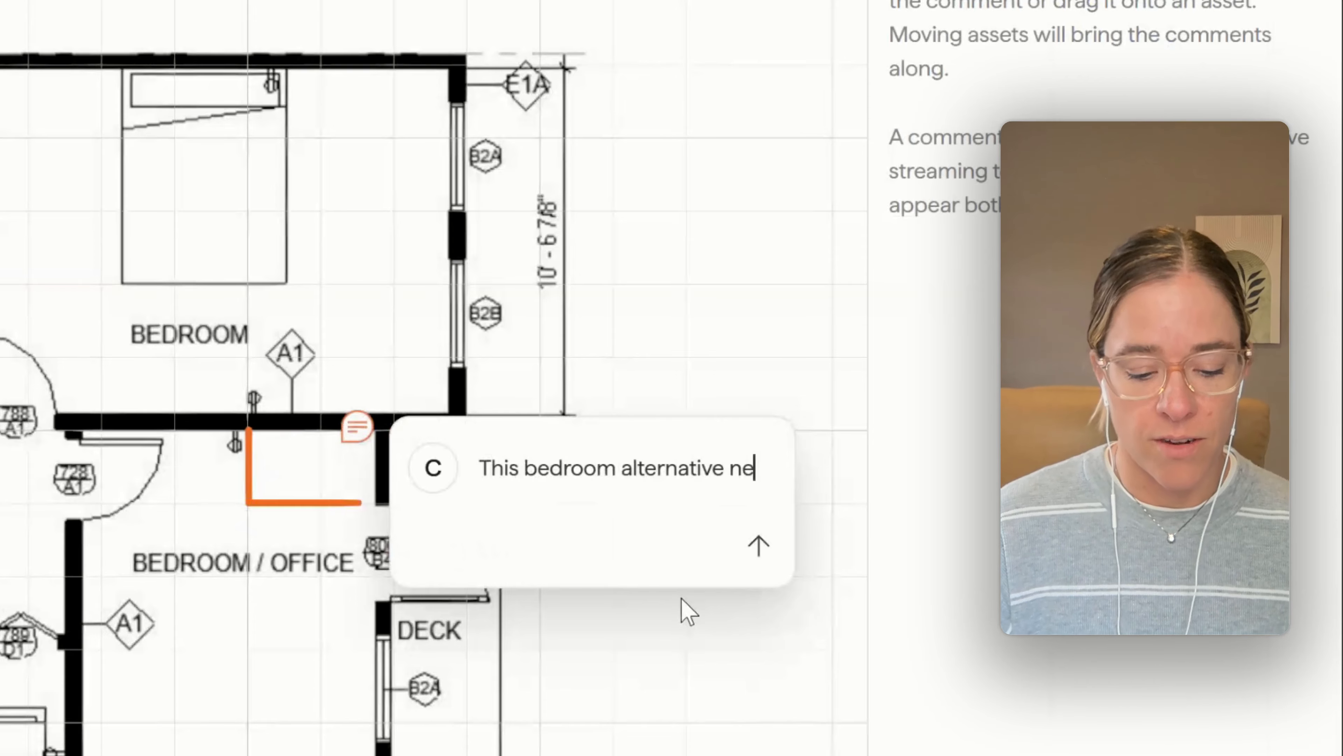
pyautogui.press('BackSpace')
pyautogui.press('BackSpace')
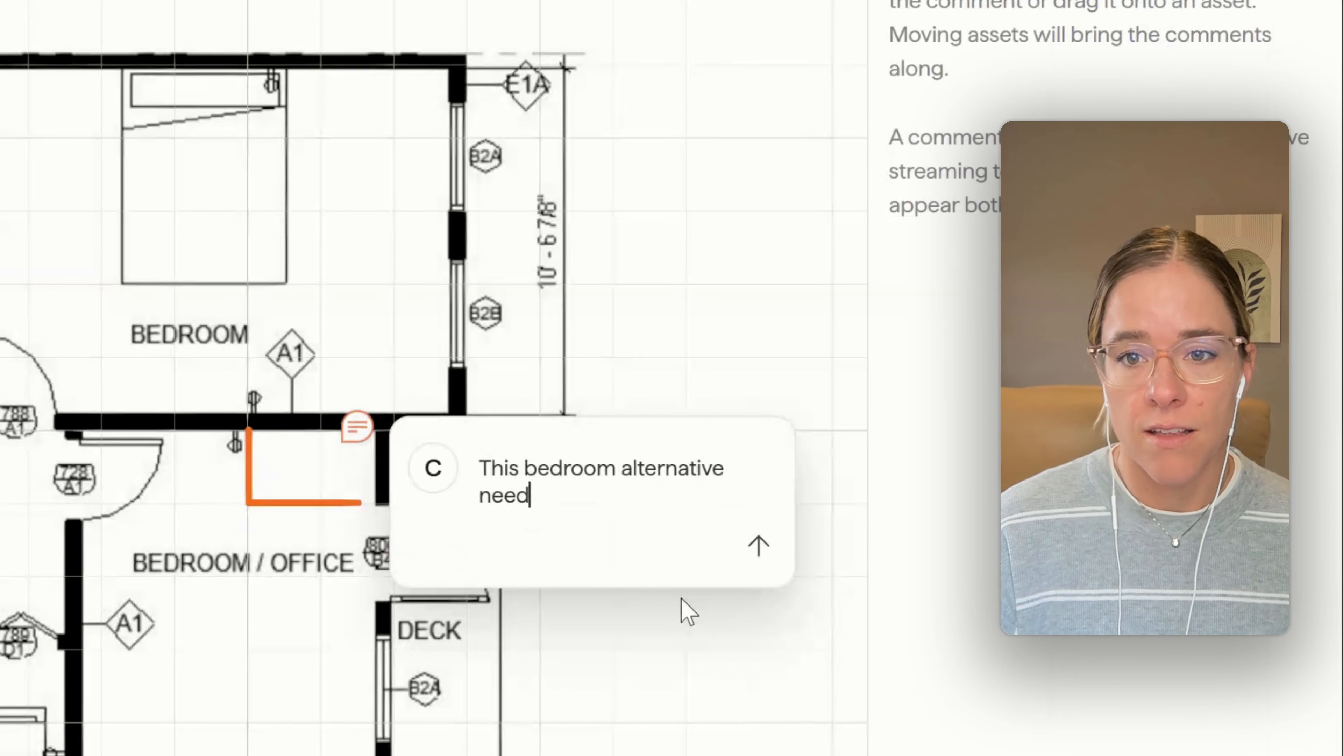
pyautogui.write('s a closet, ')
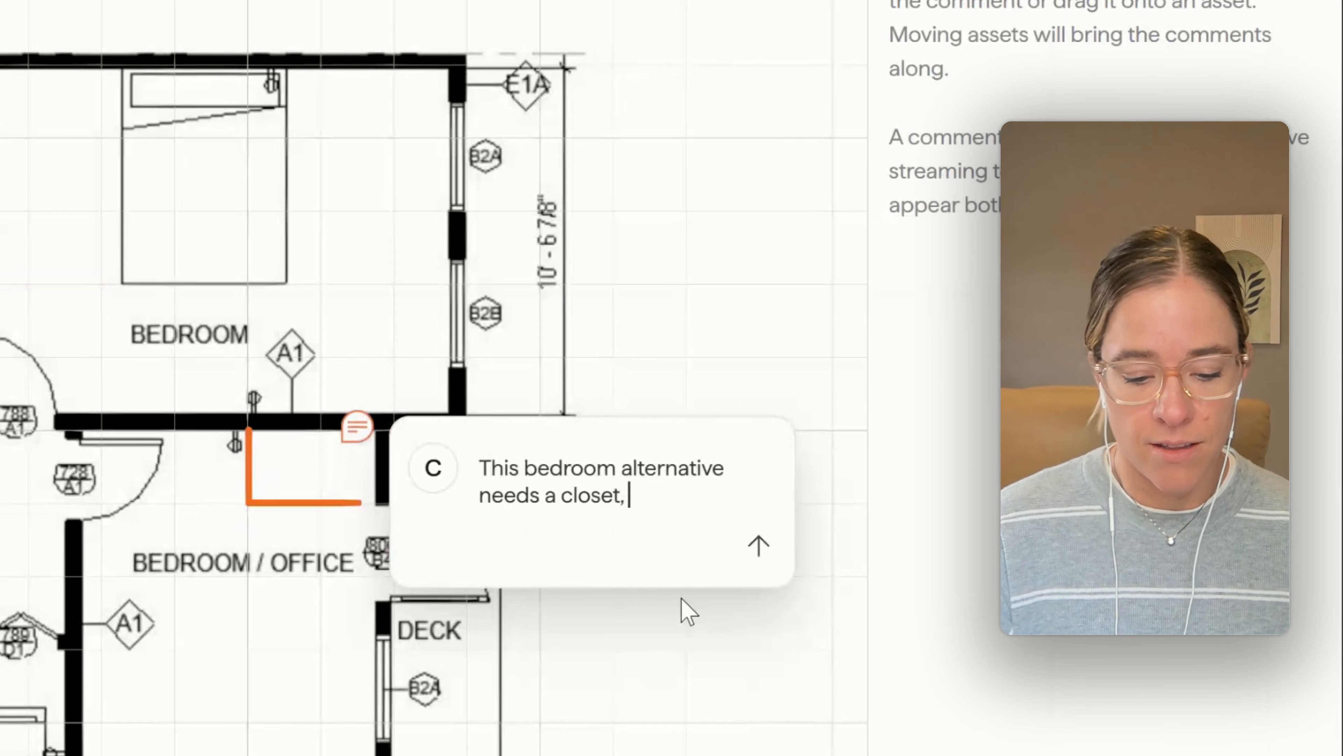
pyautogui.write("4' wide")
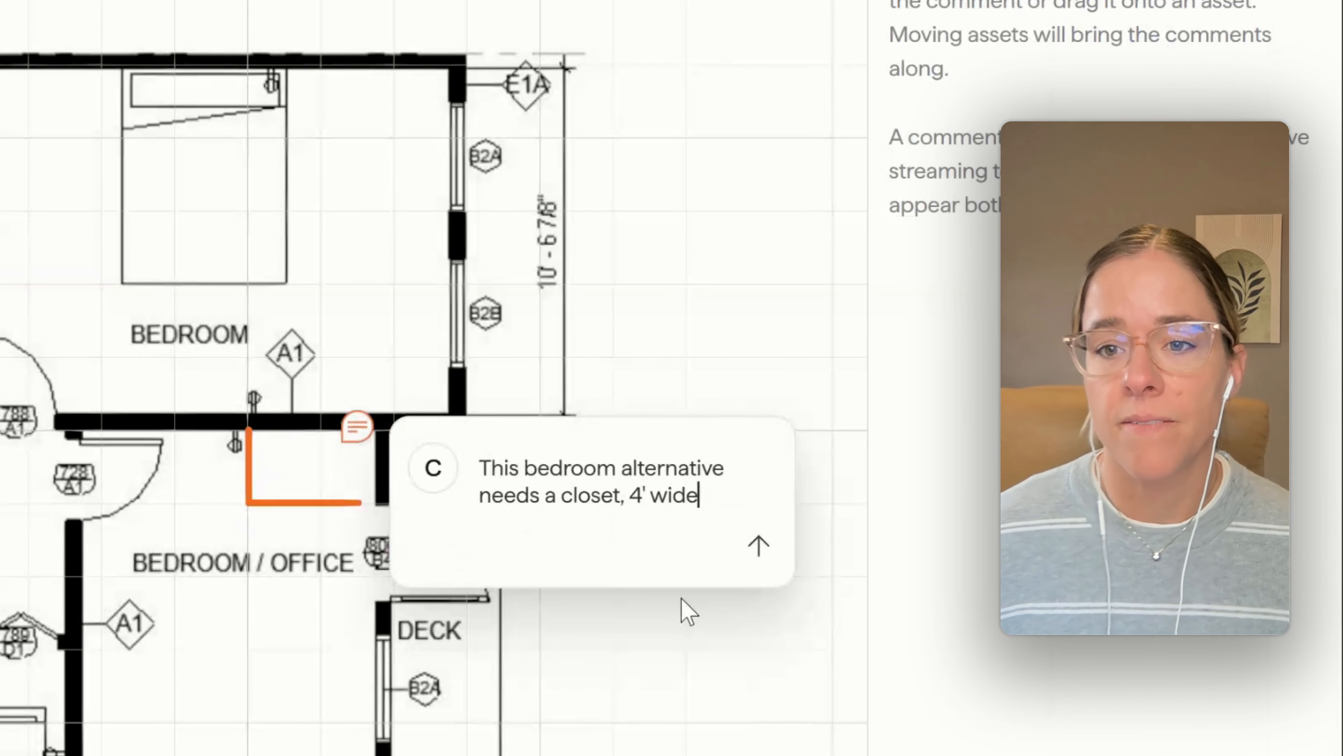
pyautogui.press('BackSpace')
pyautogui.press('BackSpace')
pyautogui.press('BackSpace')
pyautogui.press('BackSpace')
pyautogui.write('long')
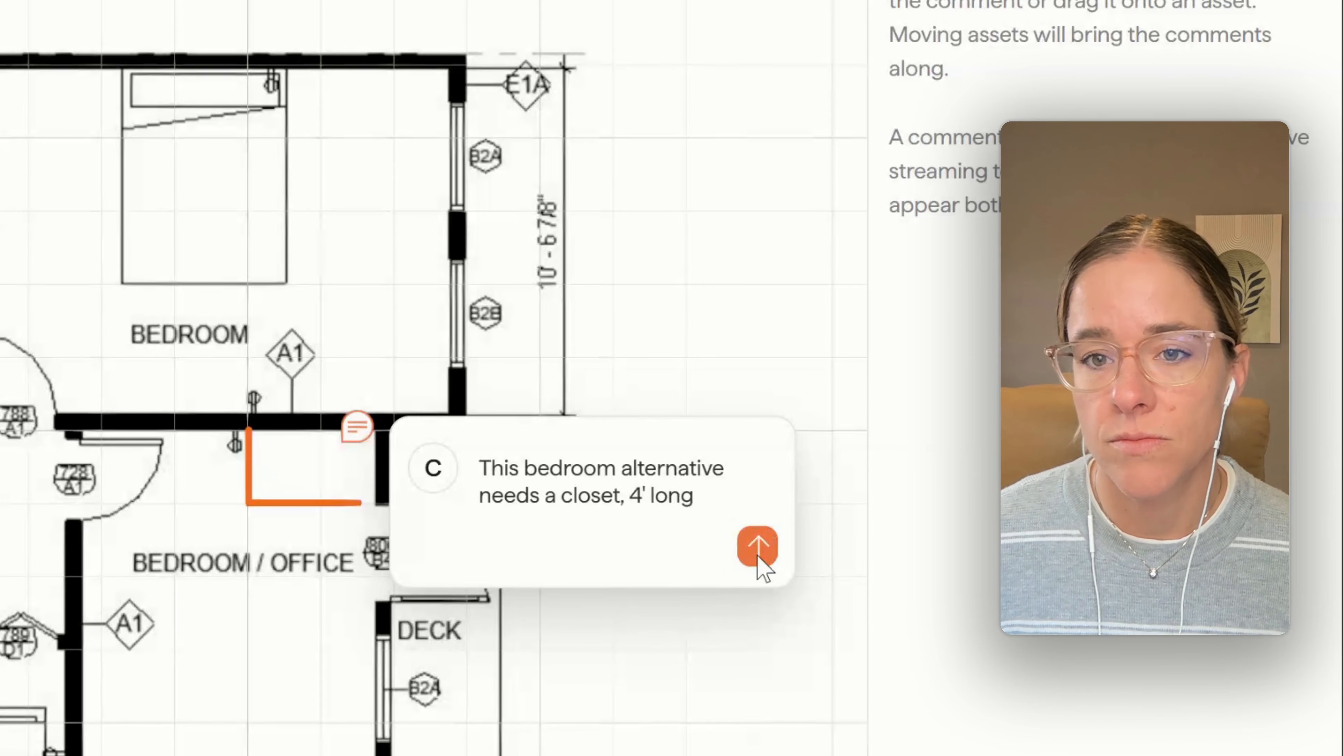
pyautogui.click(758, 557)
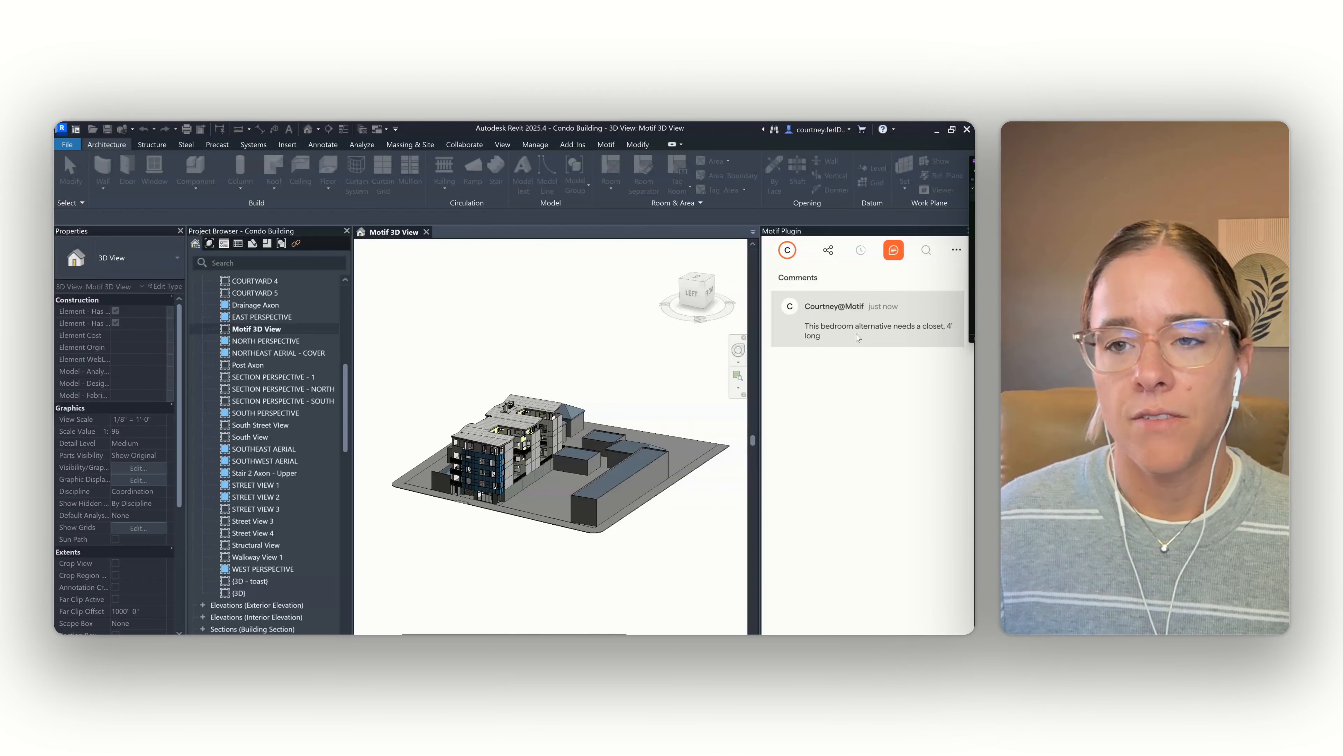
# Open the closet comment from the Motif plugin in Revit and inspect its location on sheet A2.12
pyautogui.click(857, 338)
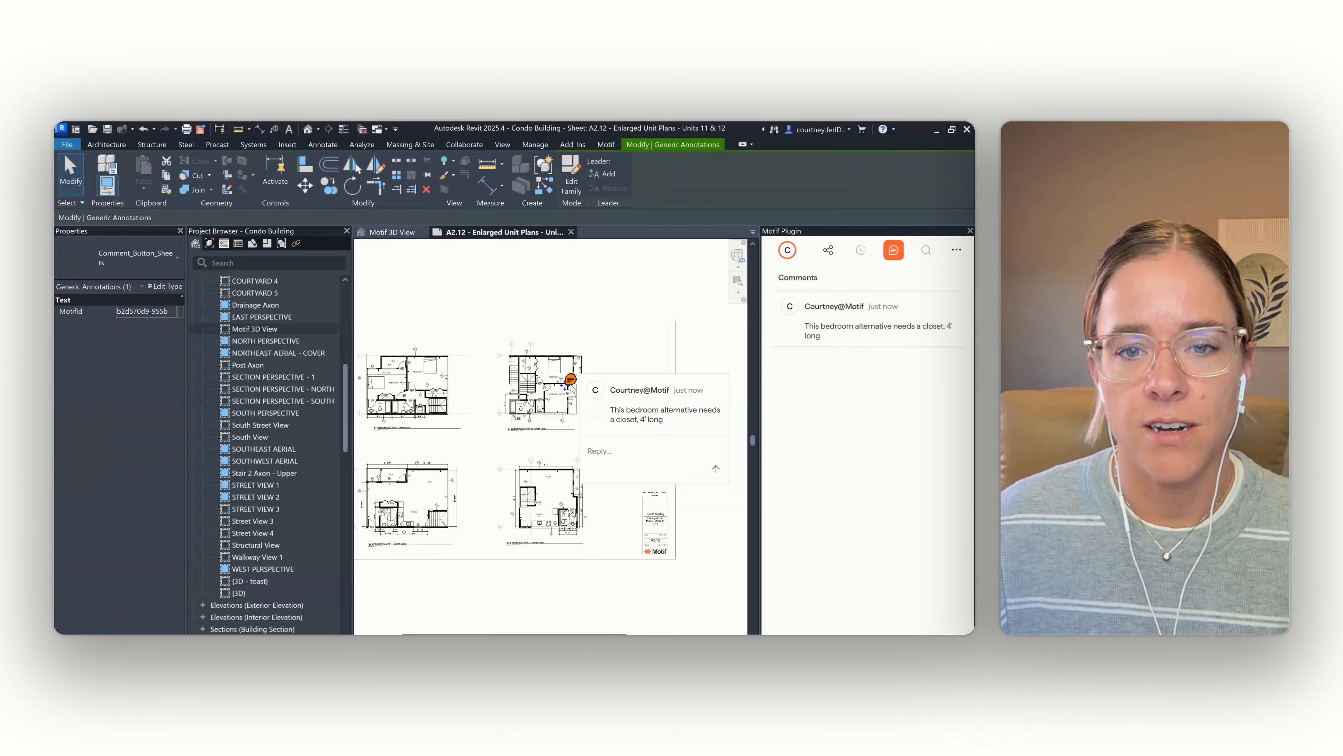
pyautogui.scroll(5, 570, 390)
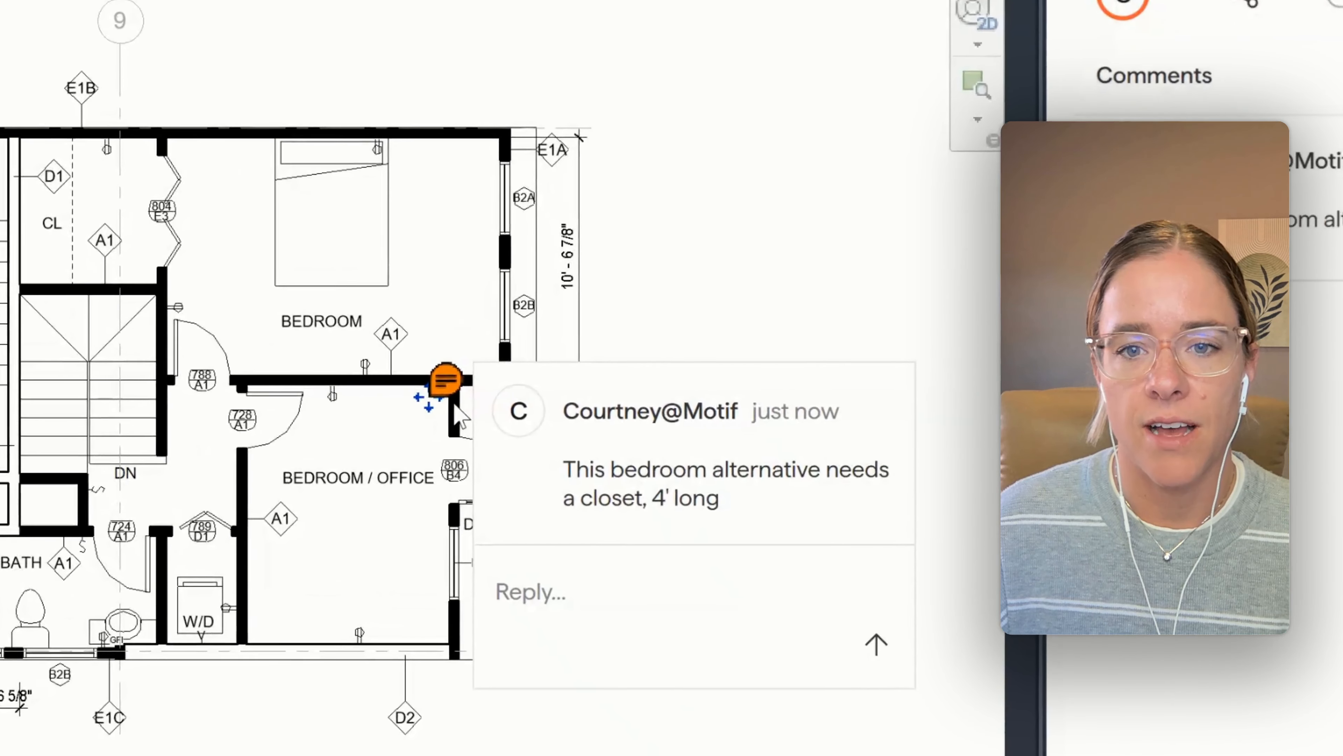
pyautogui.scroll(3, 560, 389)
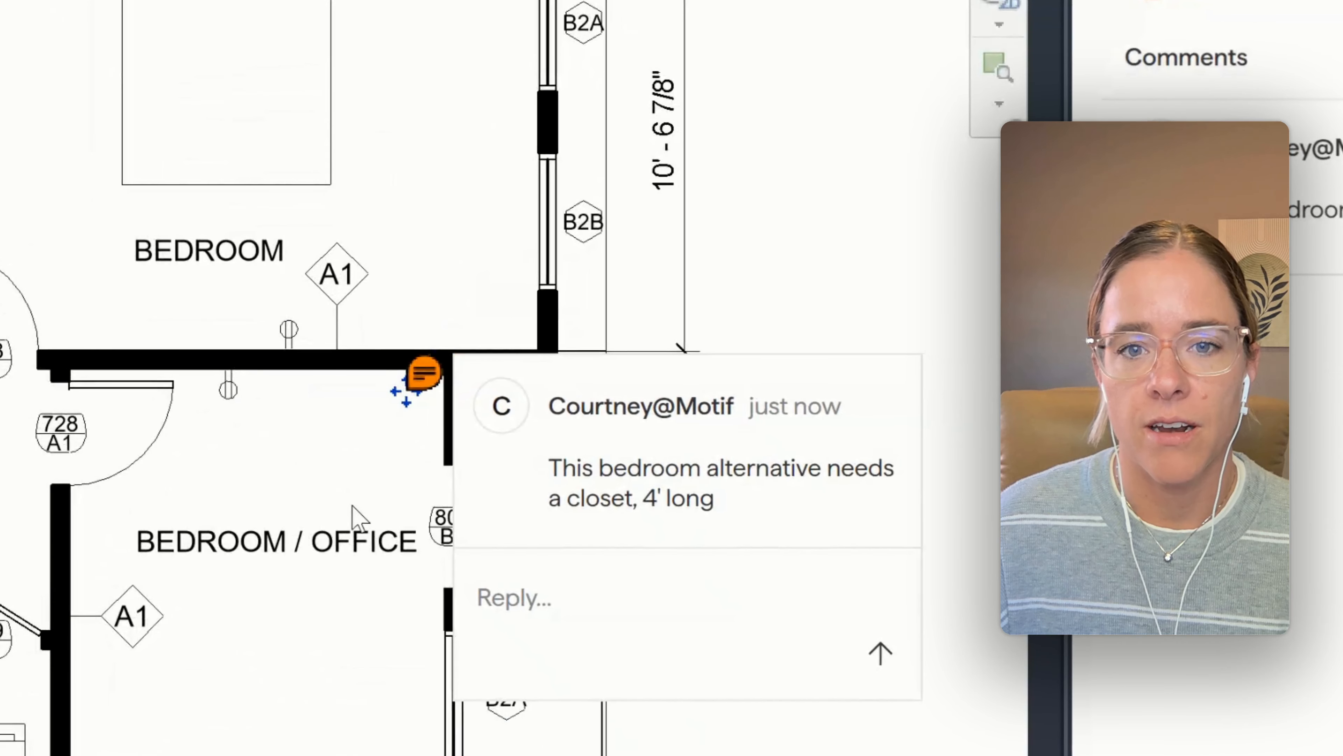
# Draw an L-shaped closet in the Bedroom / Office's upper deck-side corner with double-sided interior stud walls, about 3'-11" long and 2'-6" deep
pyautogui.click(359, 463)
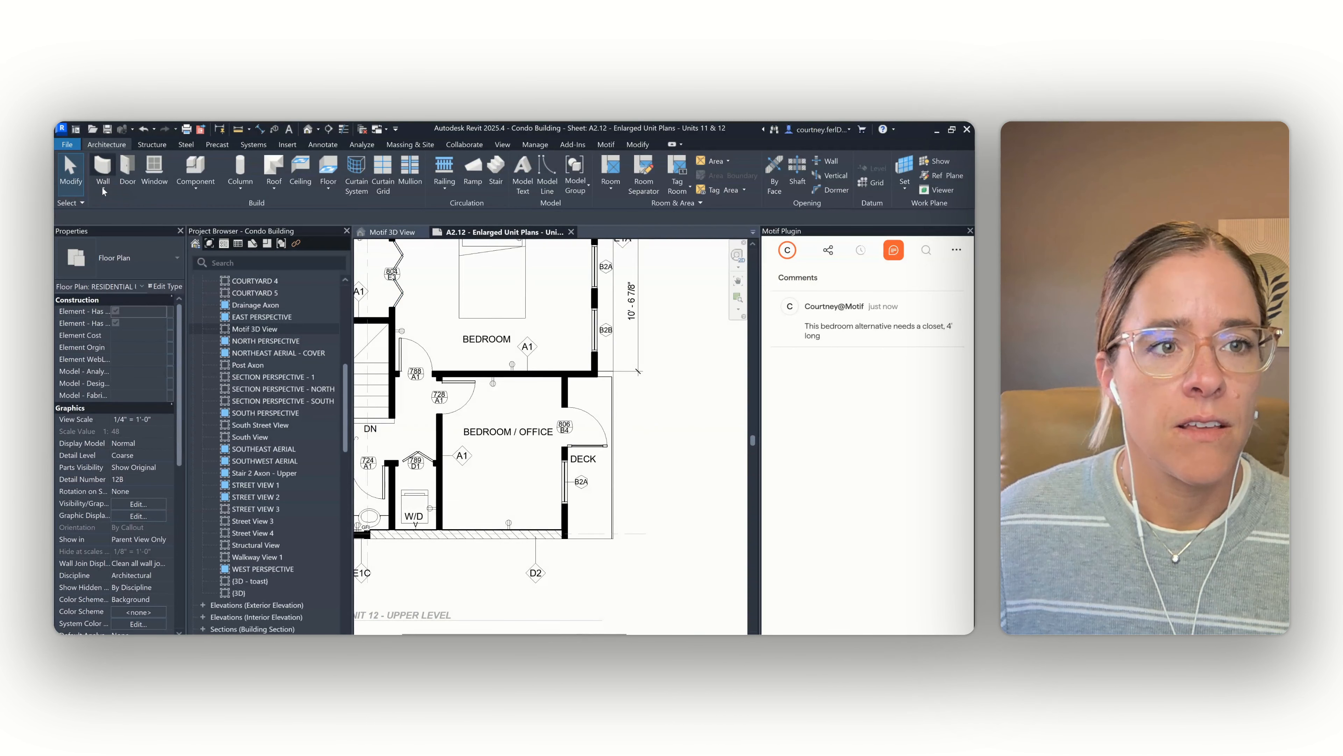
pyautogui.click(103, 180)
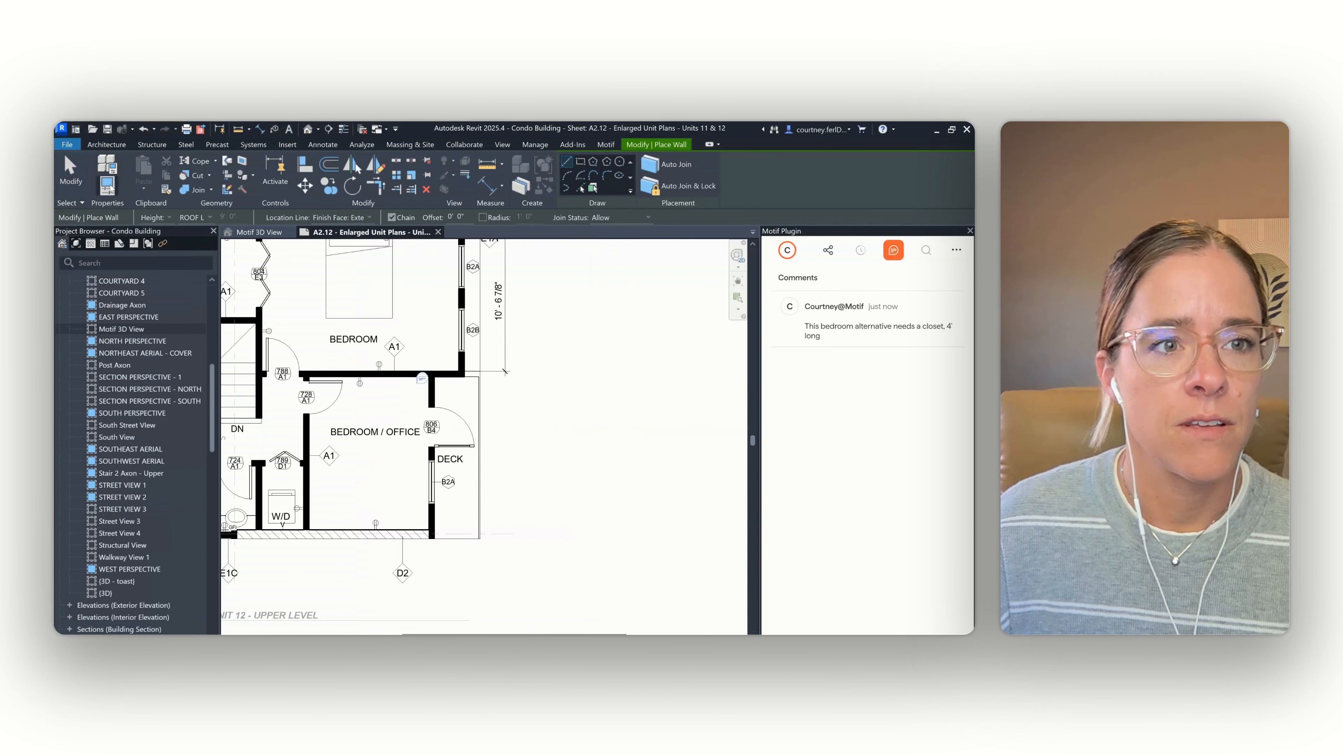
pyautogui.click(108, 185)
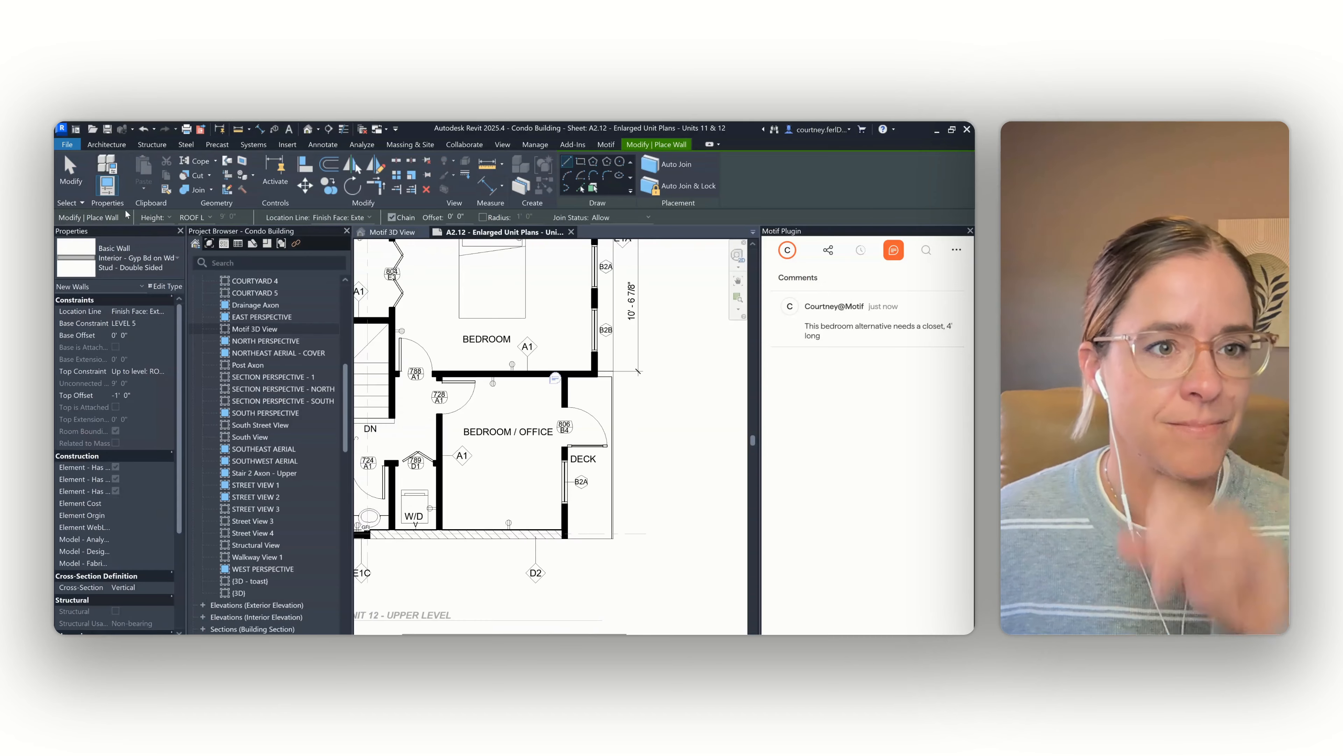
pyautogui.click(561, 404)
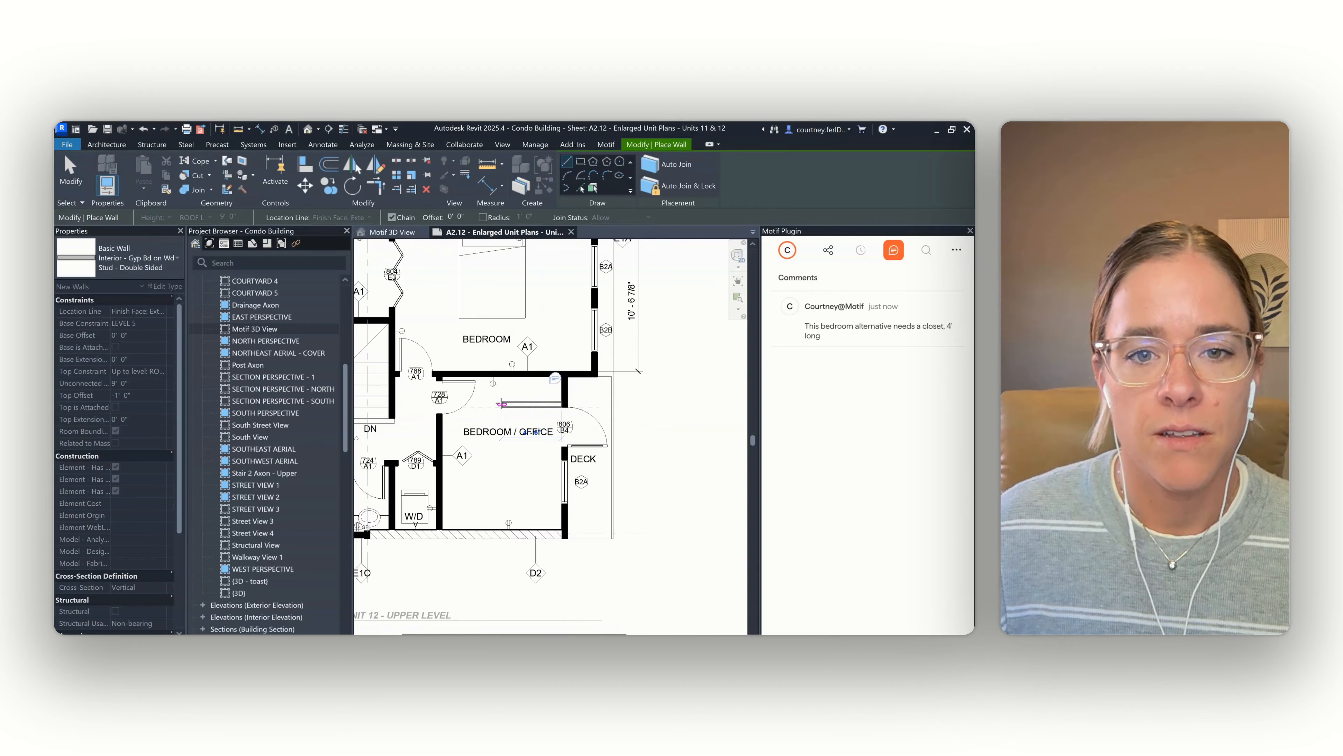
pyautogui.scroll(3, 500, 403)
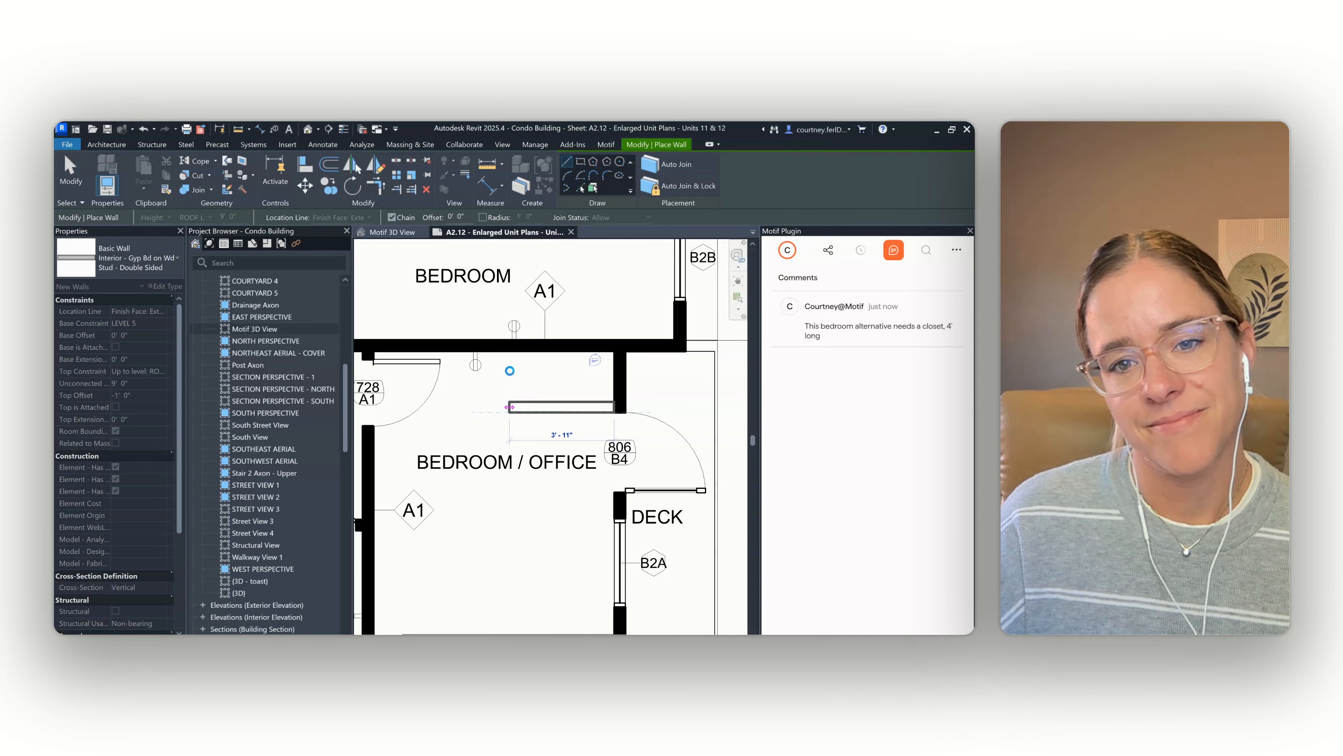
pyautogui.click(509, 370)
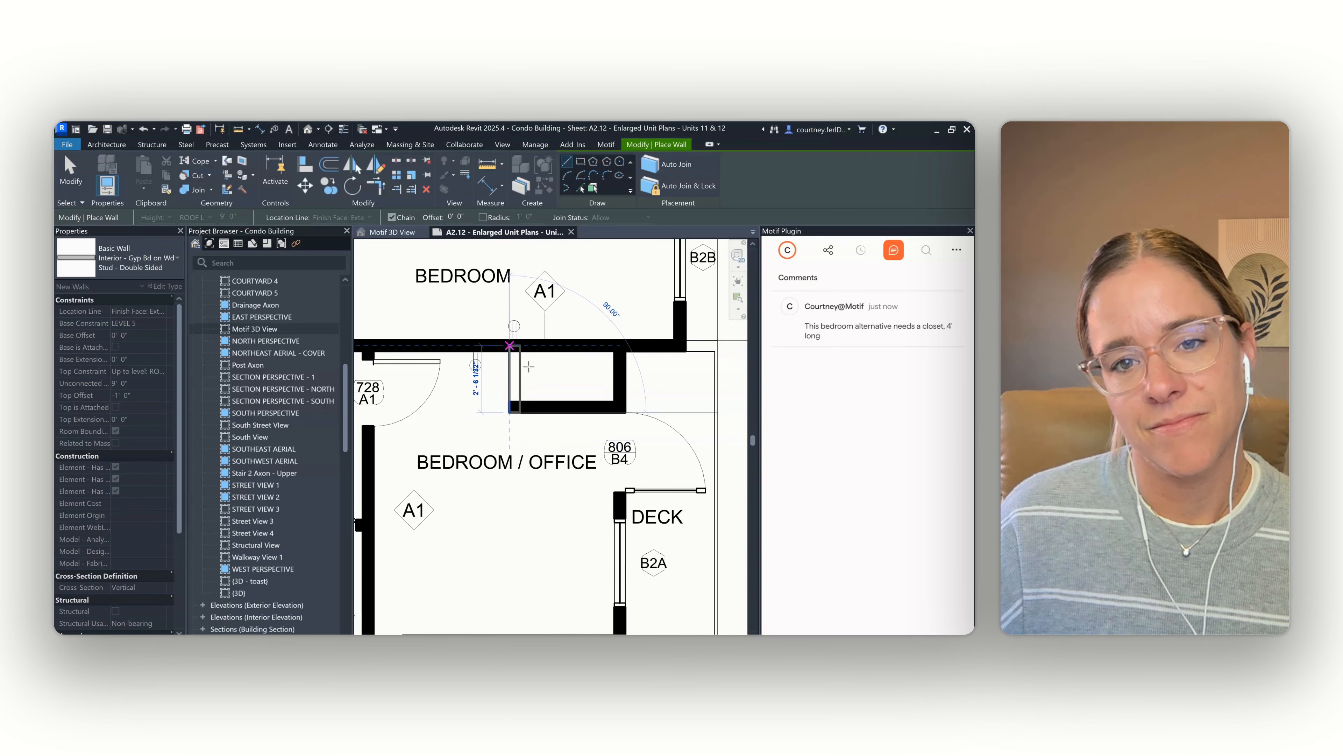
pyautogui.click(509, 345)
pyautogui.press('Escape')
pyautogui.press('Escape')
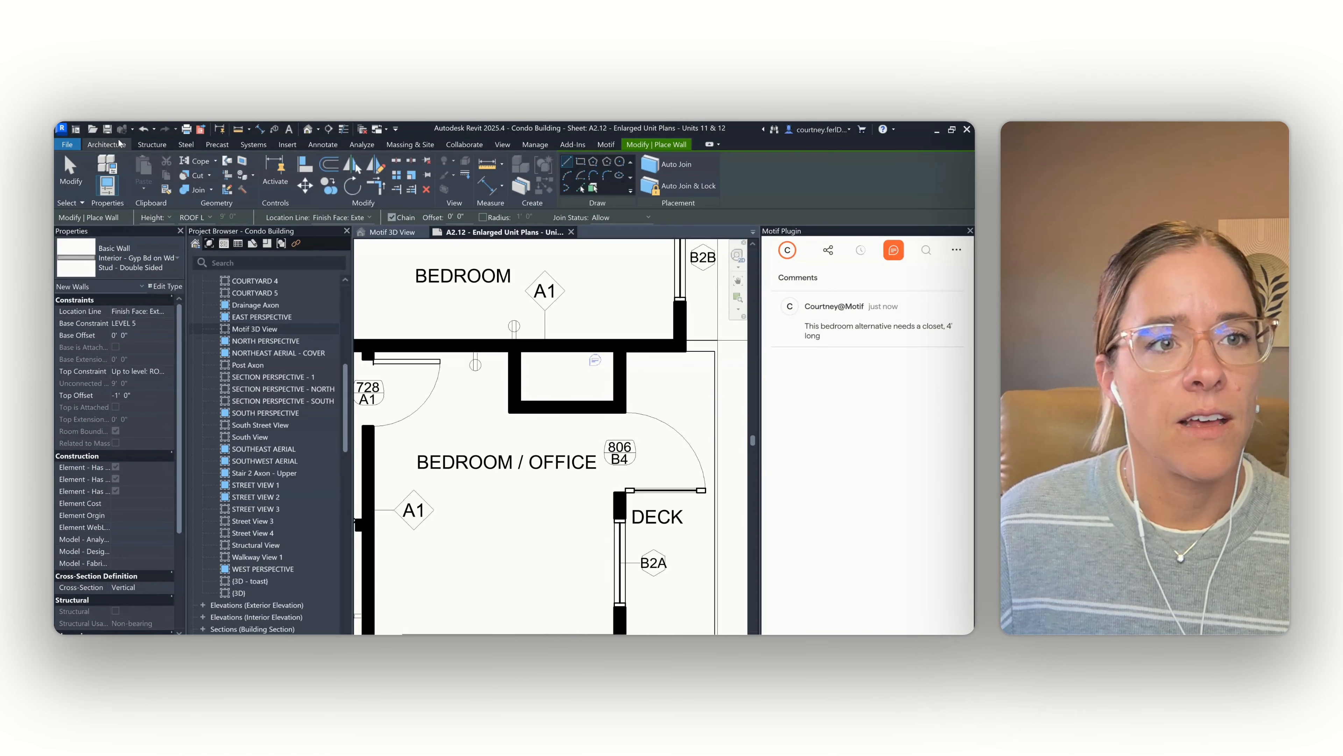
# Place a 3'0 x 7'0 Motif_Folding Door - 4 Panel in the middle of the closet's front wall
pyautogui.click(107, 145)
pyautogui.click(127, 170)
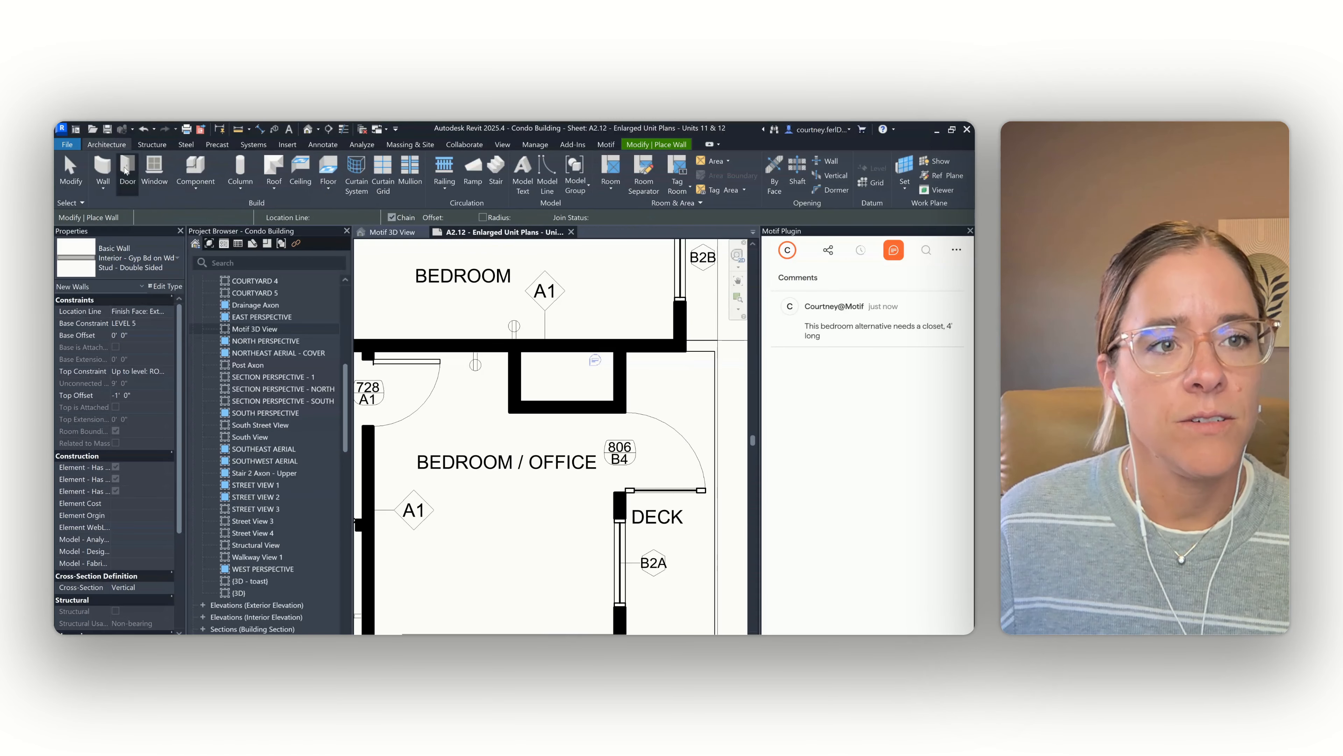
pyautogui.click(78, 270)
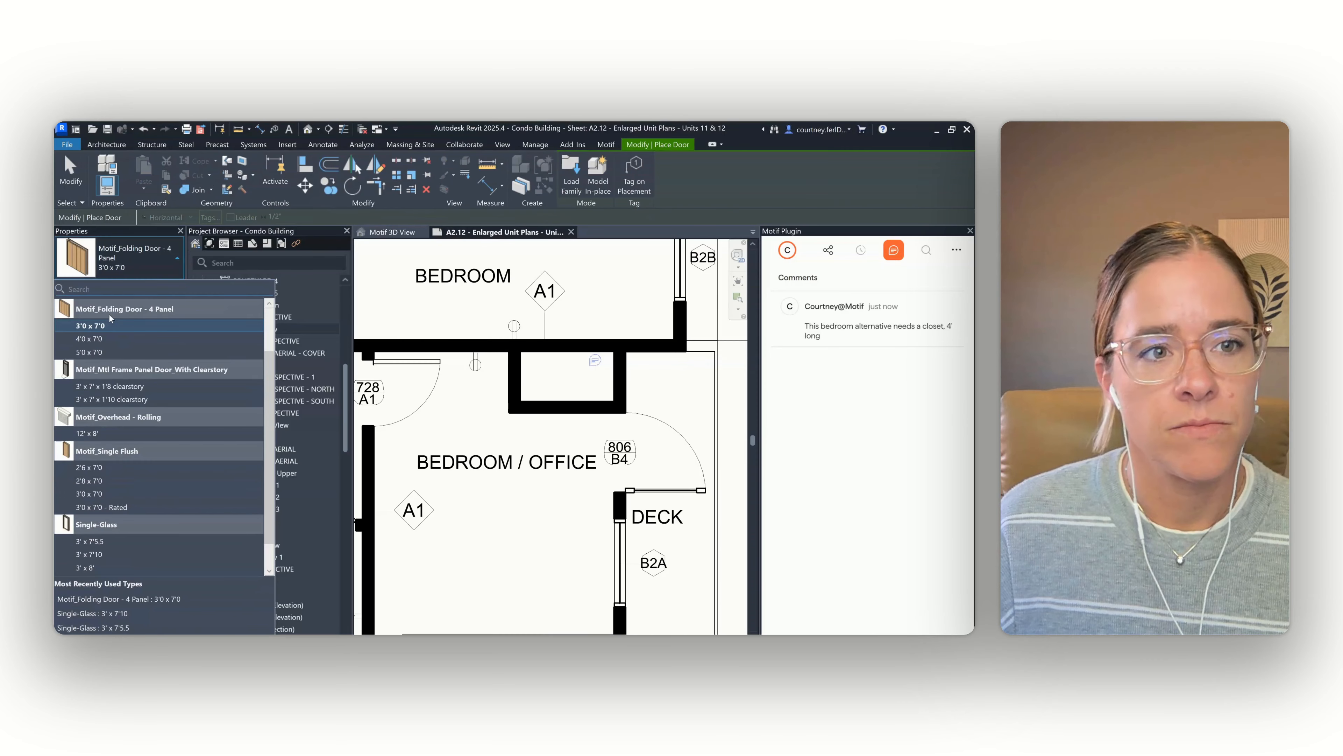
pyautogui.click(110, 325)
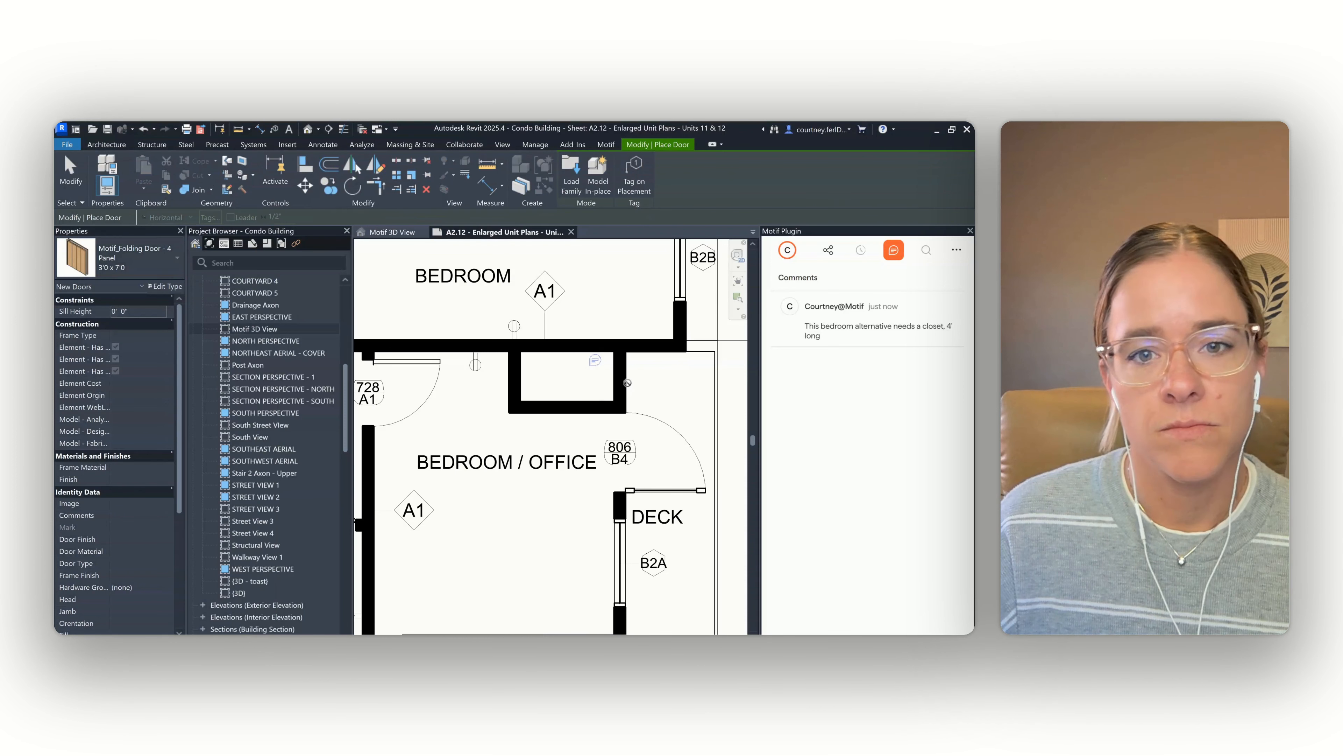
pyautogui.click(569, 418)
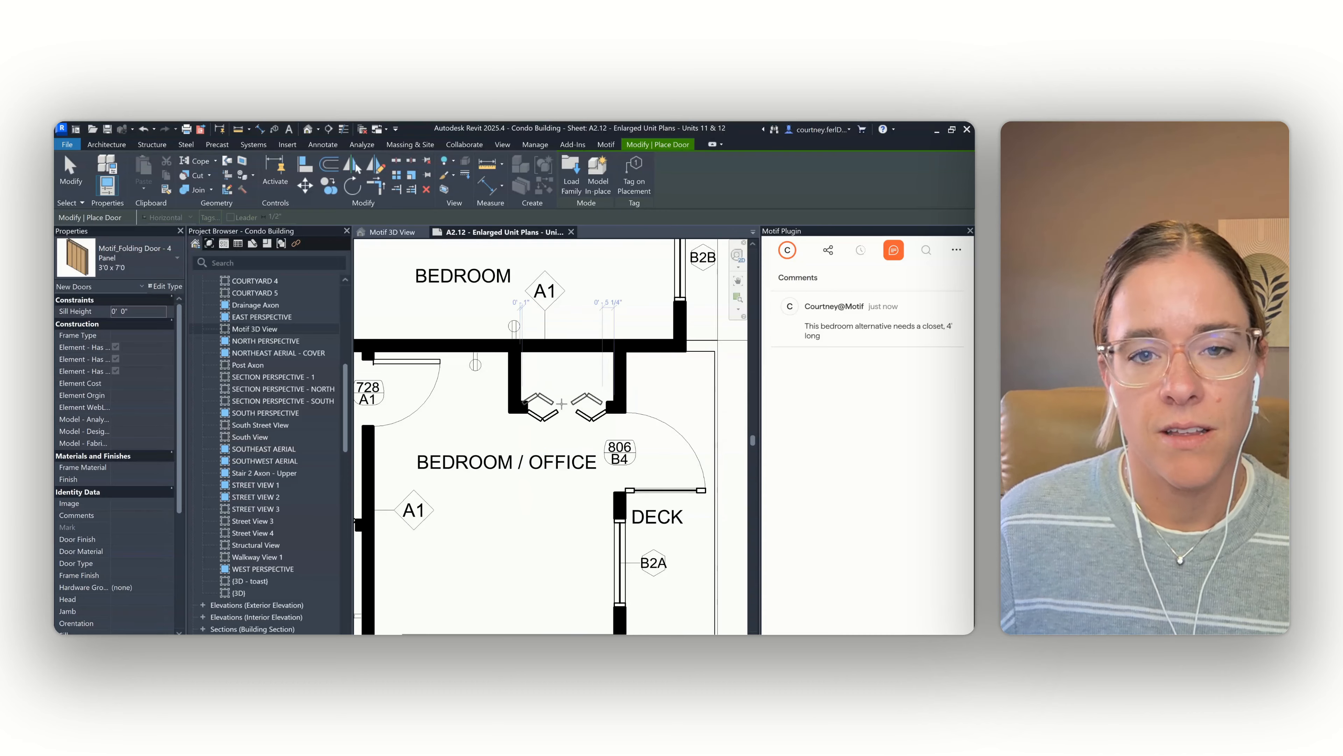
pyautogui.press('Escape')
pyautogui.press('Escape')
pyautogui.scroll(-1, 552, 422)
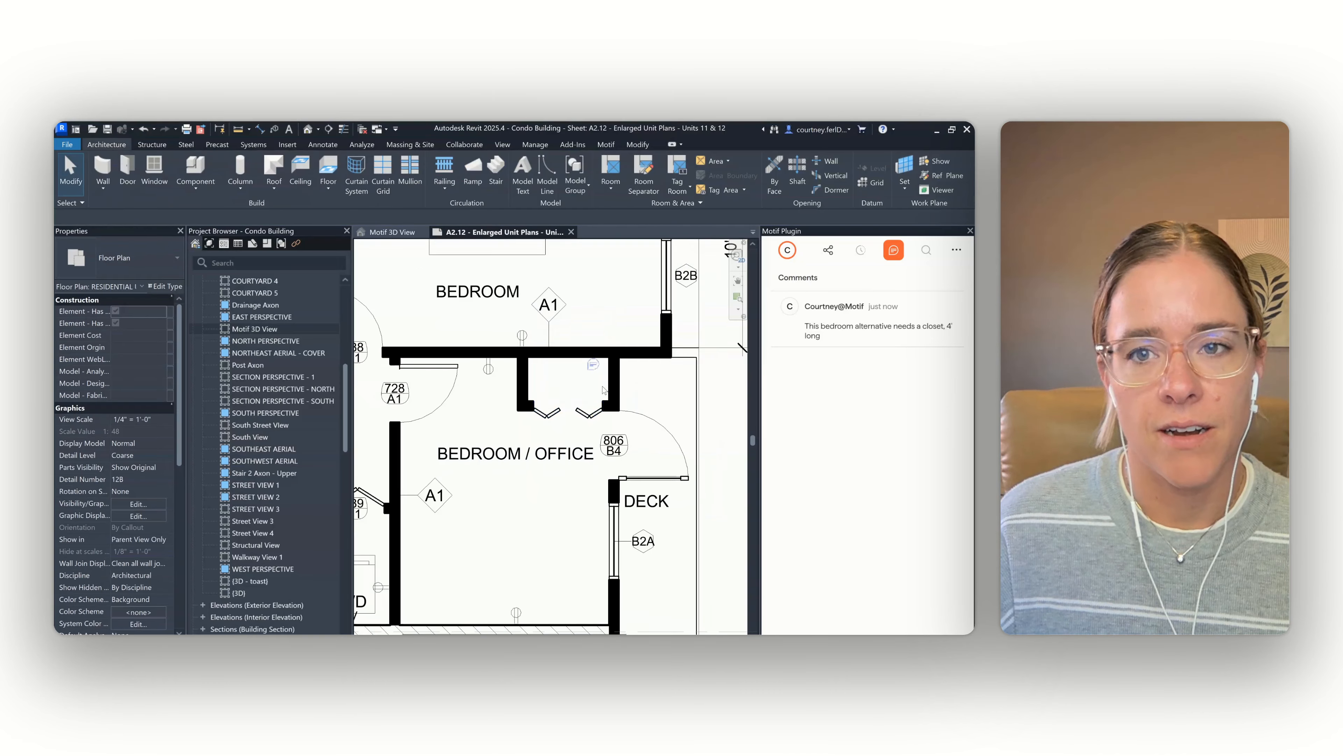
# Reply "this is done" to the closet comment from the Motif plugin in Revit
pyautogui.click(832, 324)
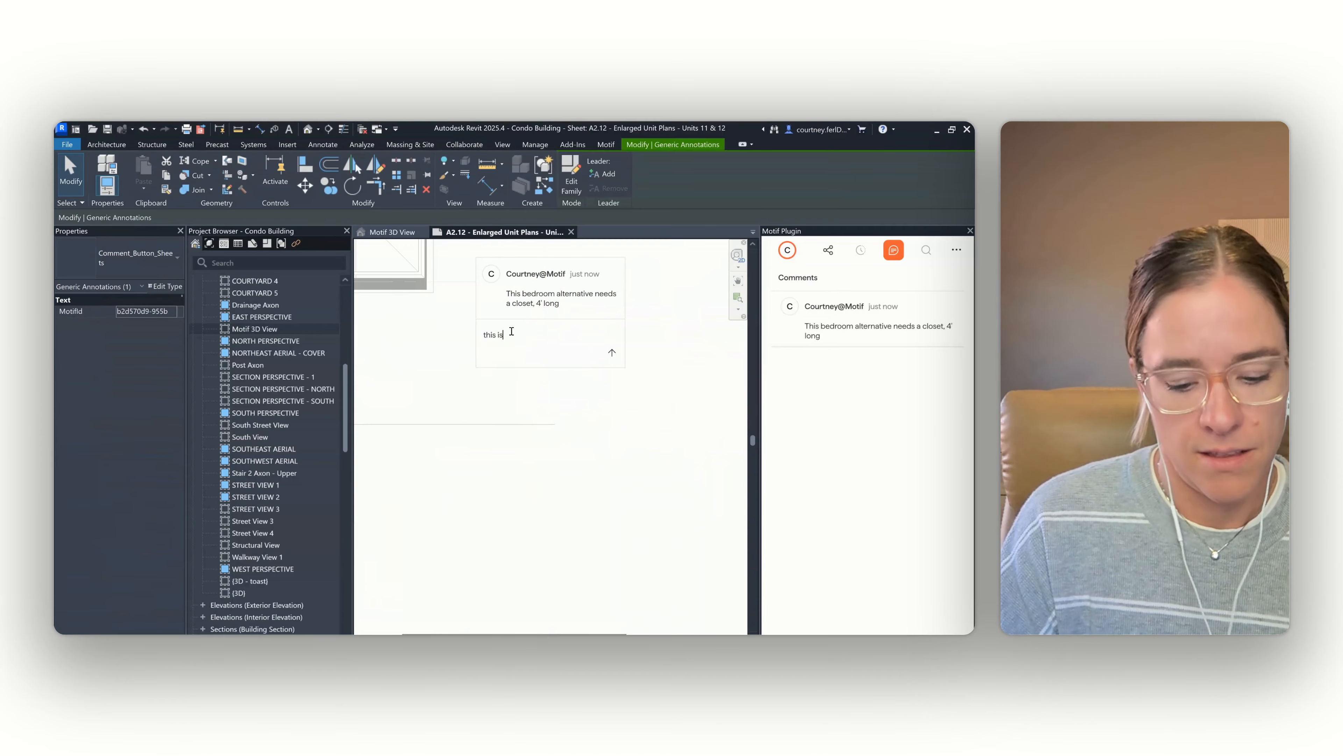
pyautogui.click(609, 355)
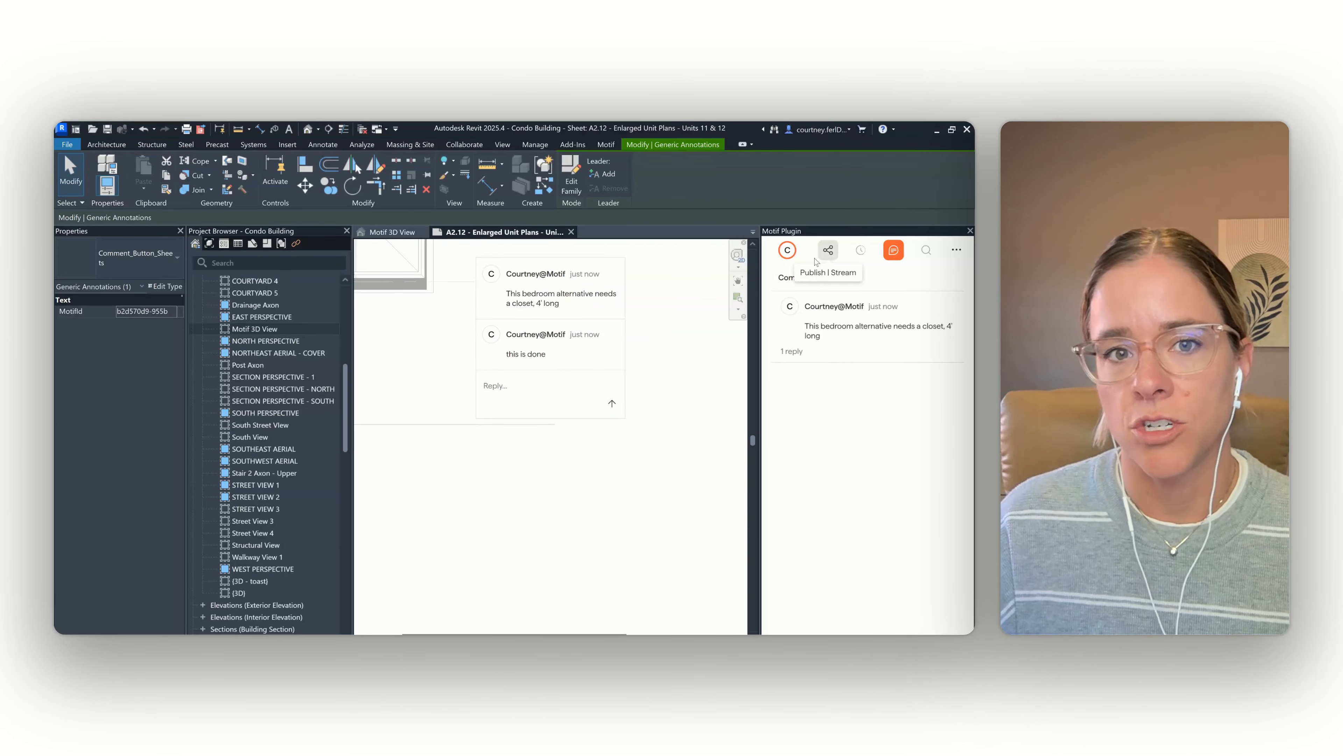
# Publish the Condo Building - Motif Views/Sheets Set again to update the sheets in Motif
pyautogui.scroll(-4, 574, 523)
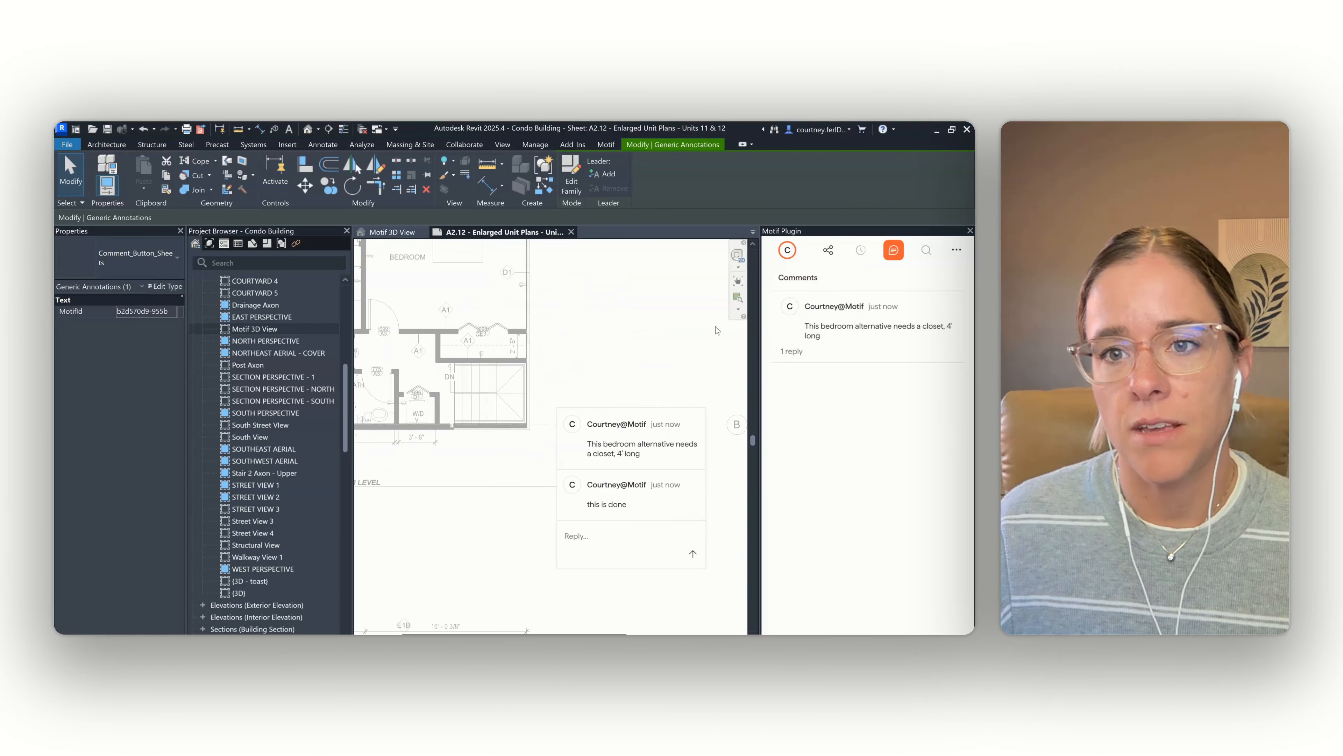
pyautogui.click(830, 250)
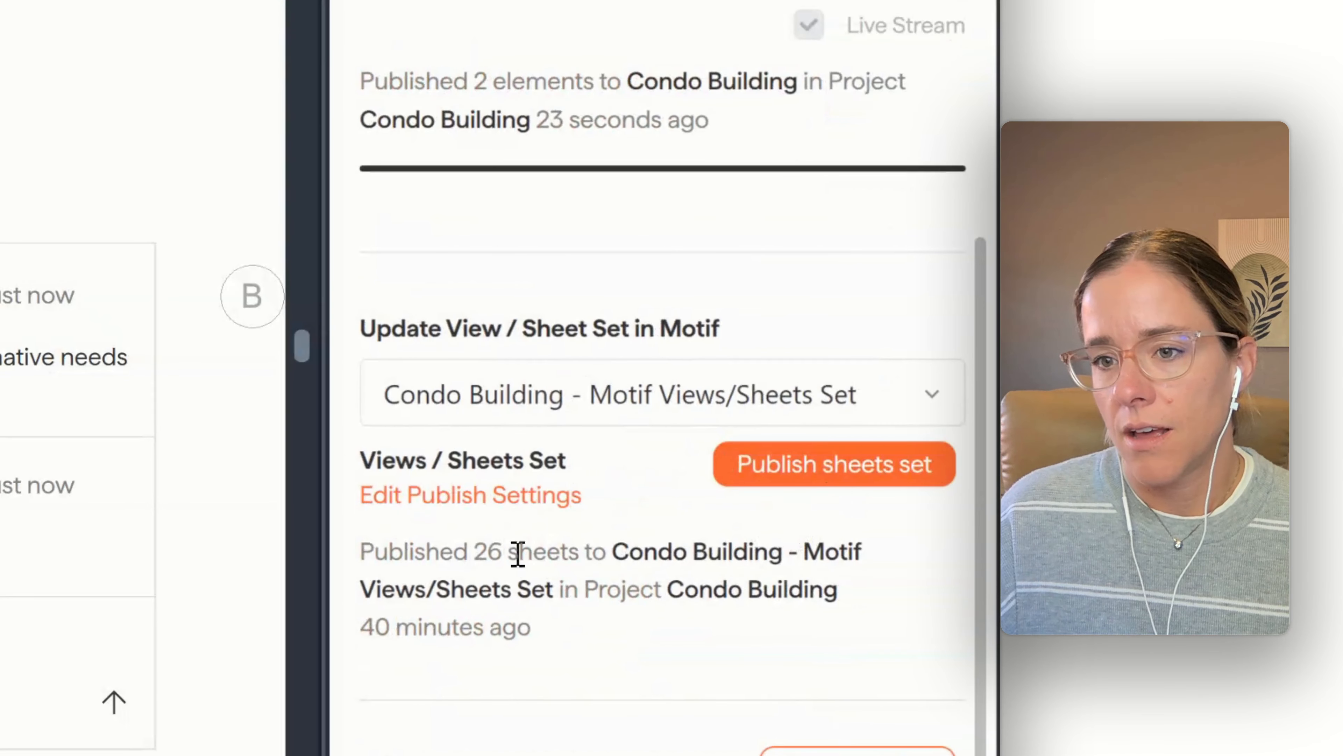
pyautogui.click(810, 474)
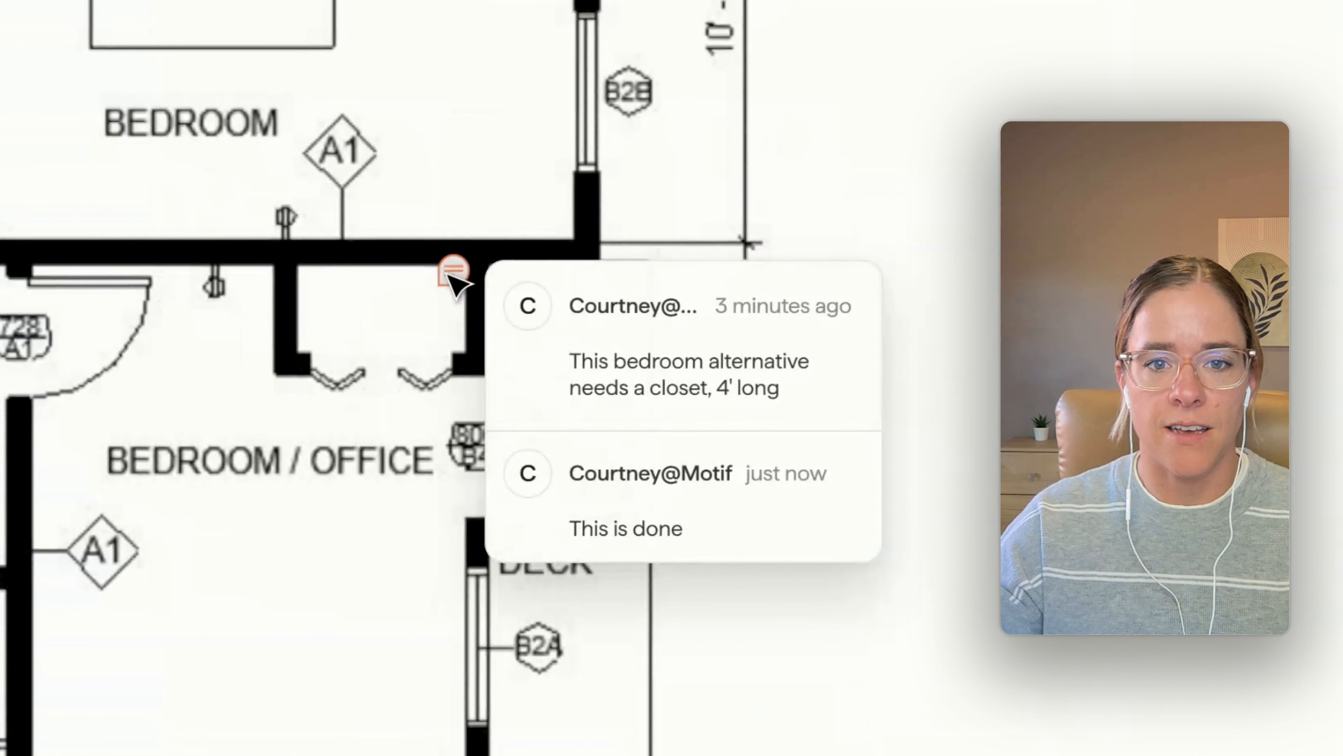
# Switch to the Motif board, open the closet comment on the Unit 12 plan and reply "Thanks!"
pyautogui.click(454, 271)
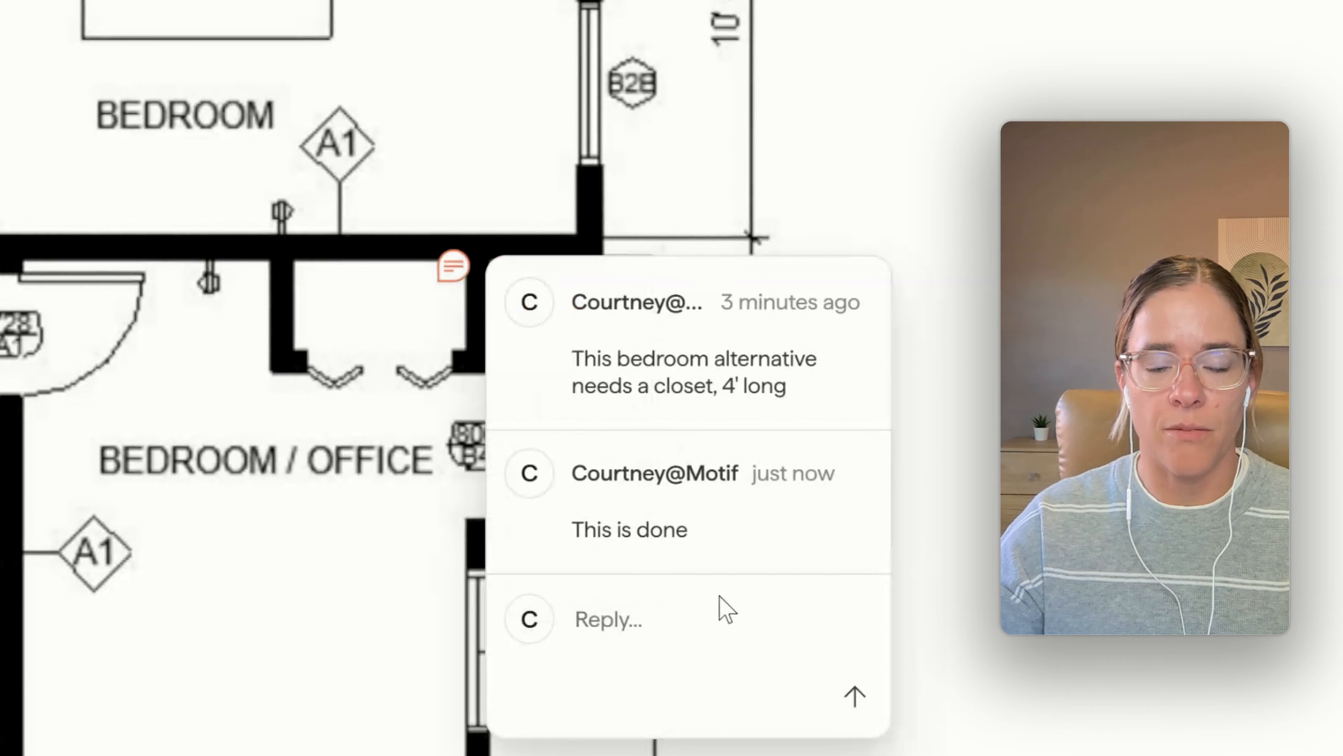
pyautogui.click(668, 635)
pyautogui.write('Thanks!')
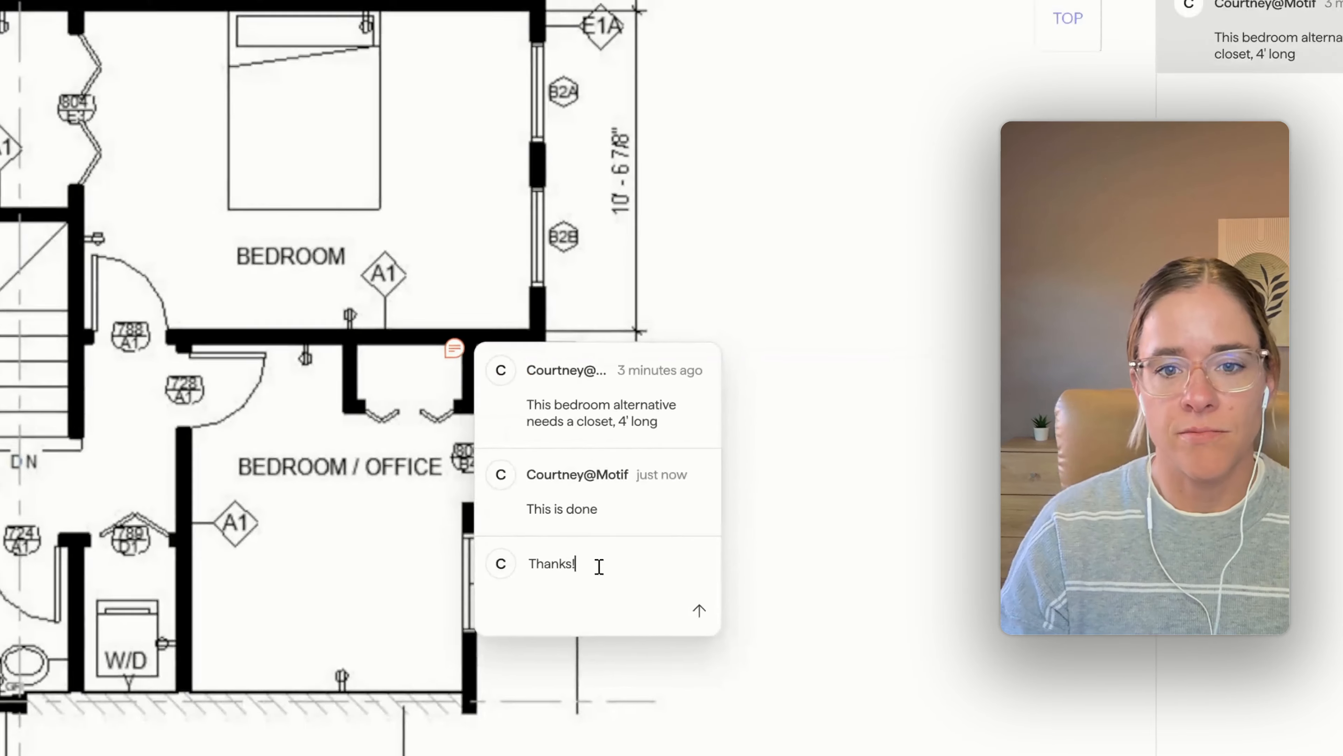
pyautogui.press('Return')
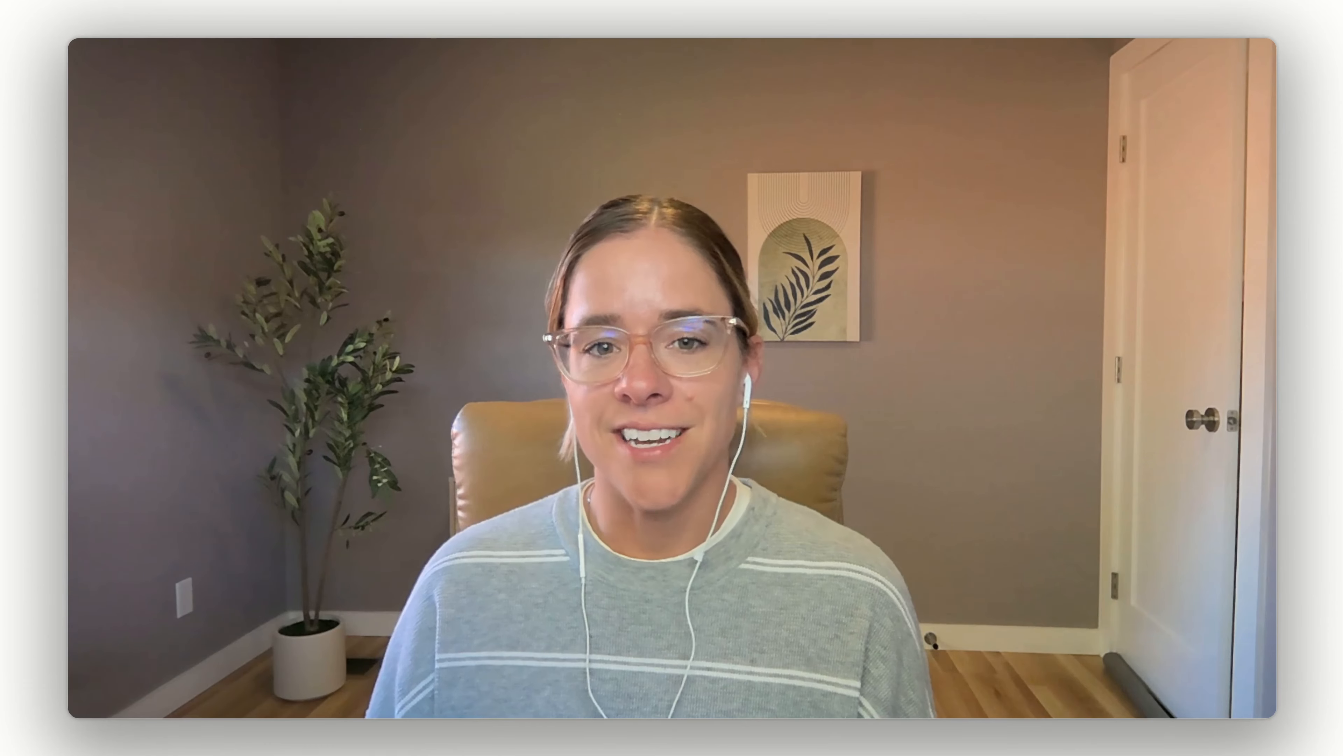